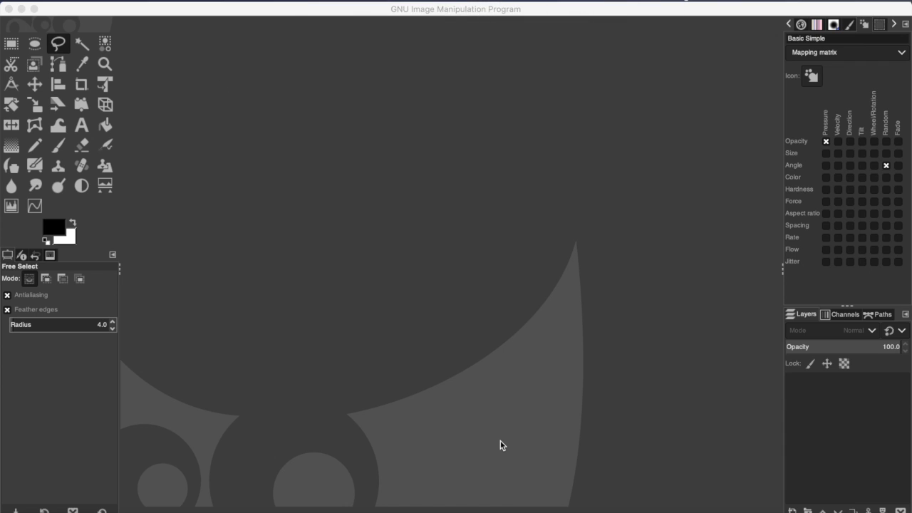
Open the HEIC photo of the screaming girl from the TASK 3 folder.
click(107, 0)
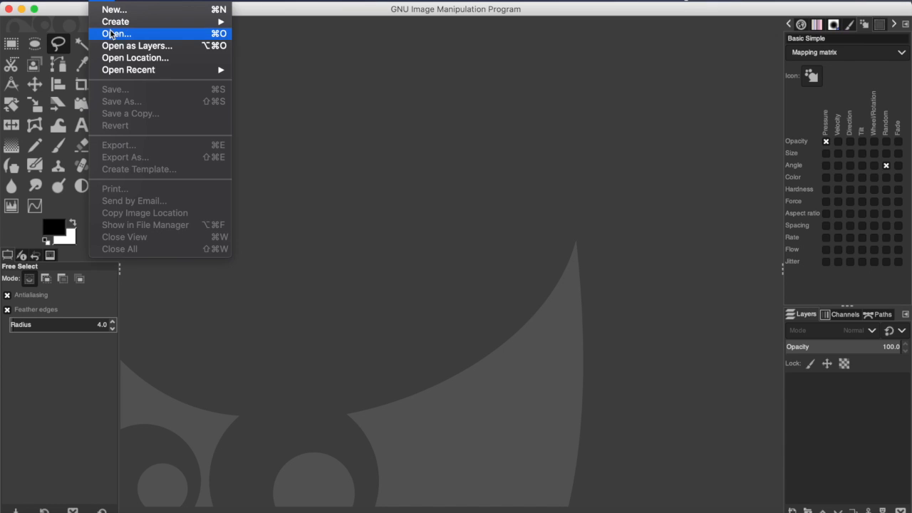
click(114, 34)
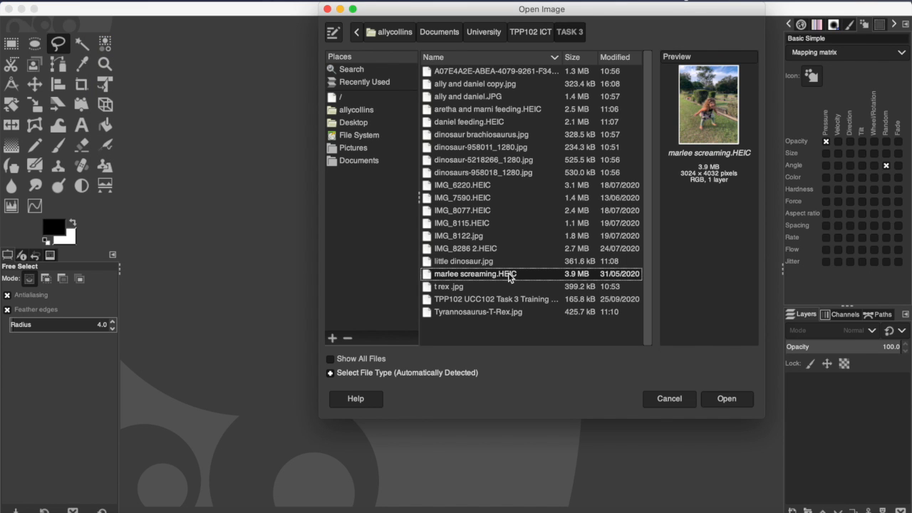
double_click(504, 275)
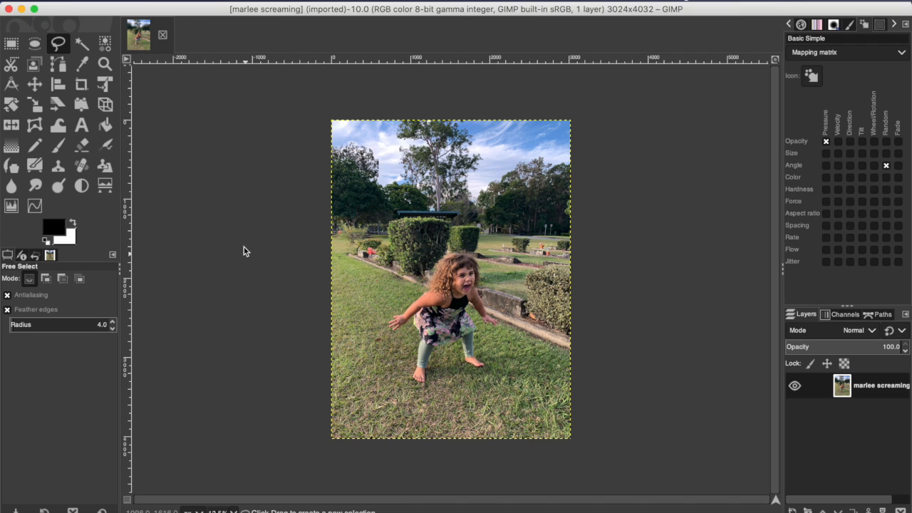
Begin a Free Select outline at the top of the girl's head and trace down the outer edge of her curly hair.
click(193, 1)
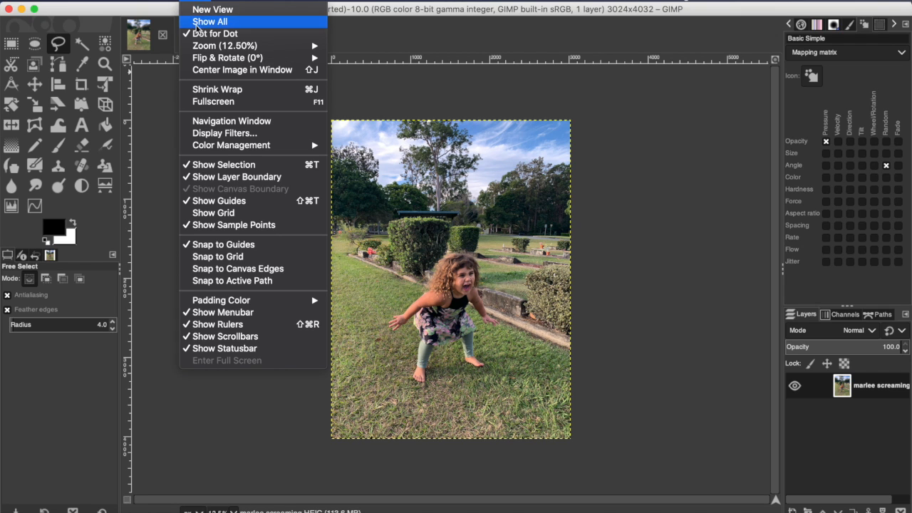
mouse_move(200, 48)
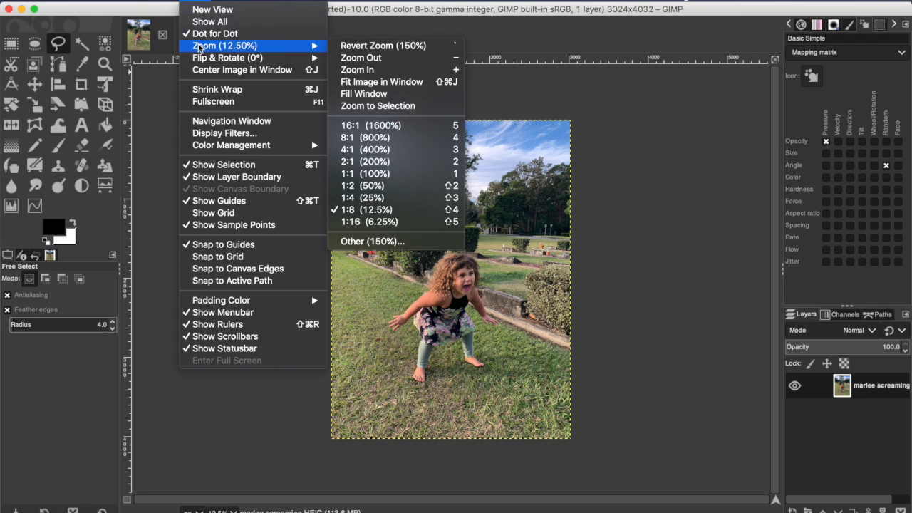
click(351, 70)
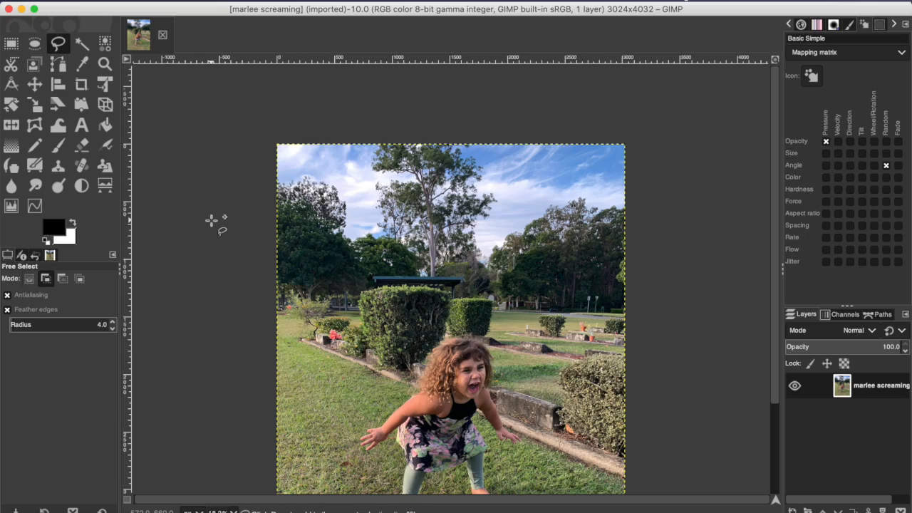
scroll(211, 221, up, 2)
scroll(210, 221, down, 10)
scroll(211, 220, right, 3)
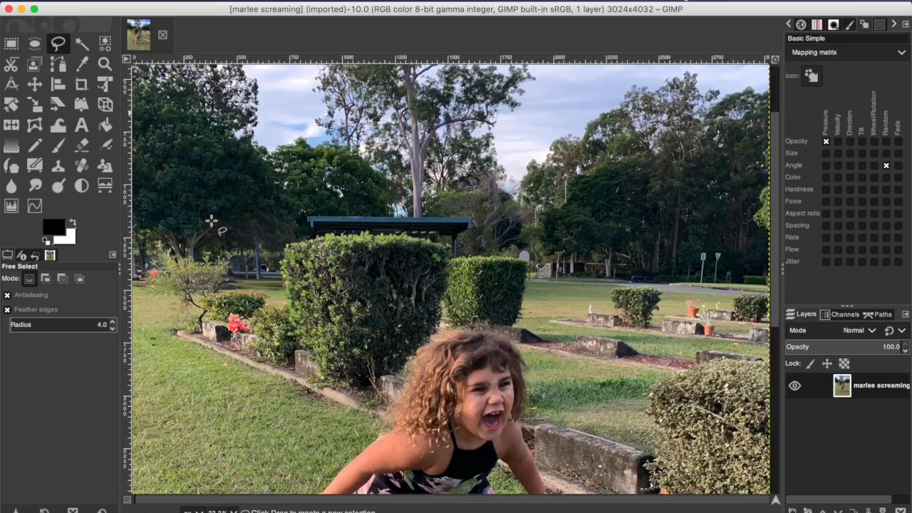
scroll(211, 221, up, 2)
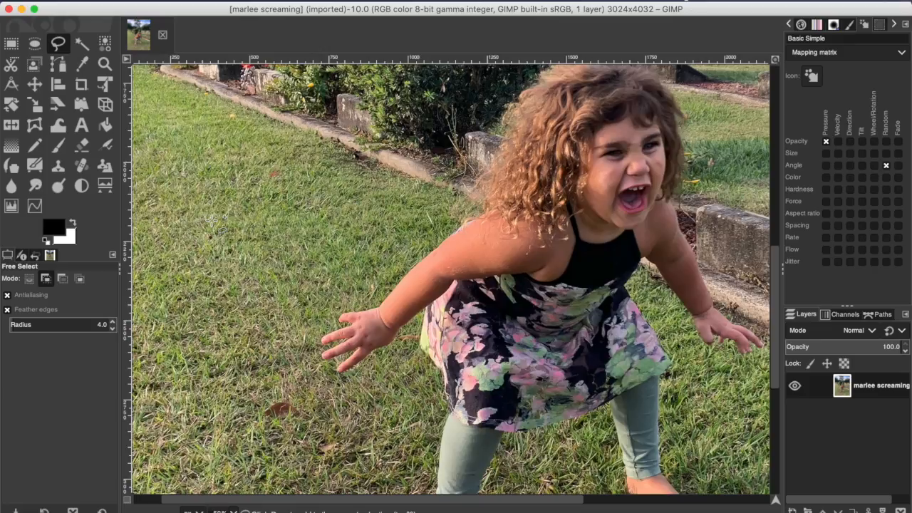
scroll(211, 221, right, 4)
scroll(210, 221, left, 6)
scroll(211, 221, up, 2)
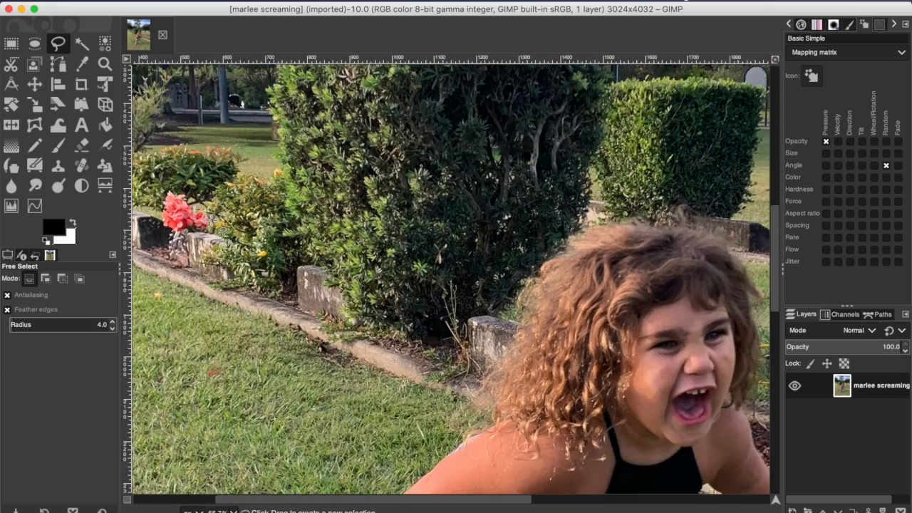
scroll(211, 221, down, 1)
scroll(211, 221, right, 2)
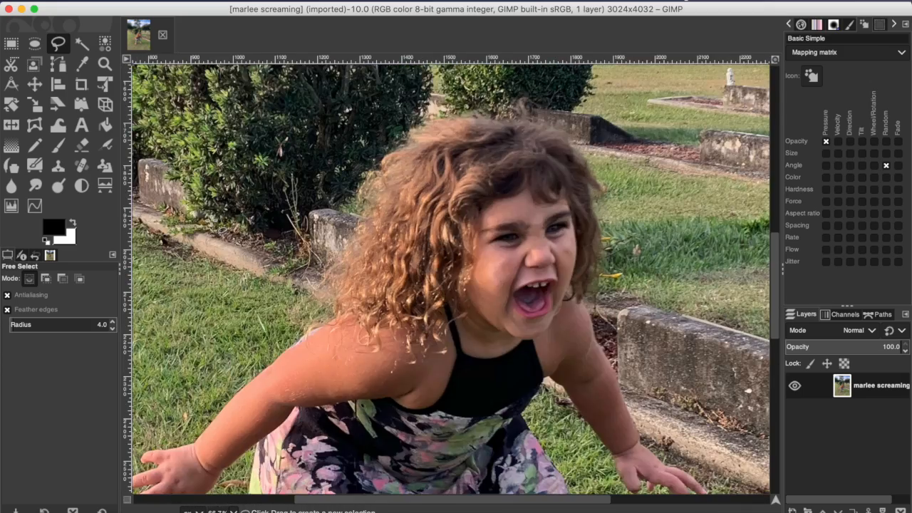
scroll(211, 221, up, 1)
scroll(211, 220, right, 4)
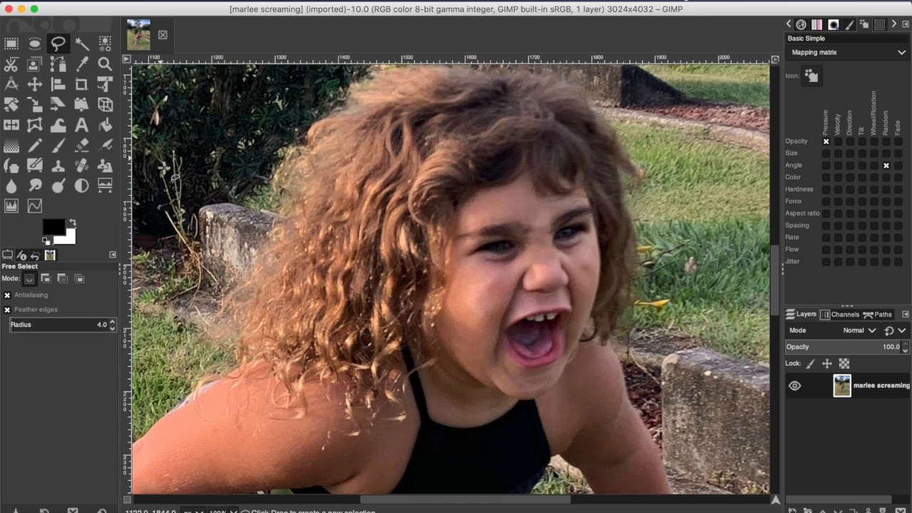
scroll(164, 167, up, 3)
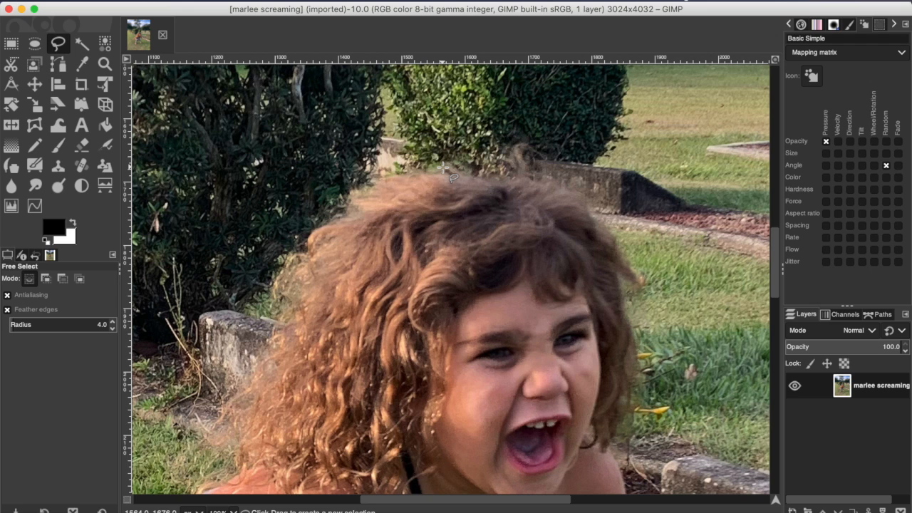
scroll(510, 121, up, 1)
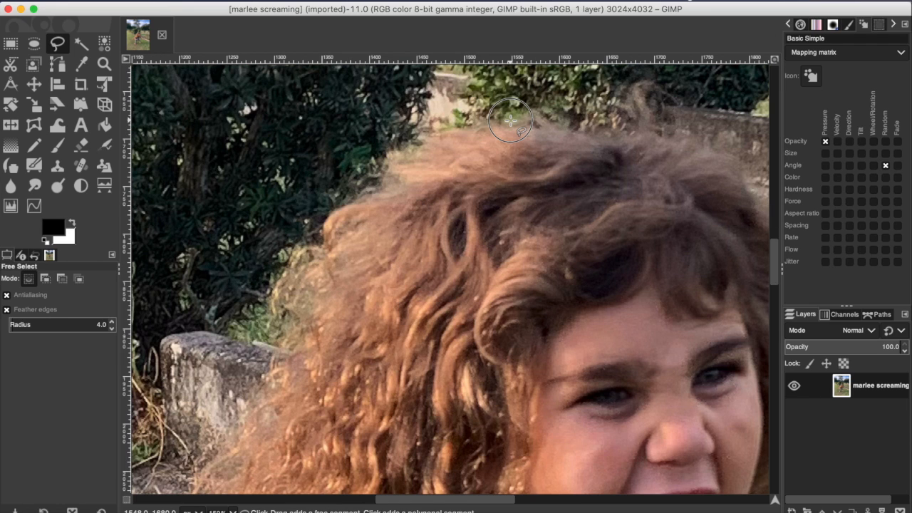
mouse_move(504, 121)
mouse_down()
mouse_move(428, 136)
mouse_move(382, 163)
mouse_move(378, 184)
mouse_up()
mouse_move(331, 212)
mouse_down()
mouse_move(283, 305)
mouse_move(246, 467)
mouse_up()
Continue the outline over the shoulder, down the upper edge of the photo's left arm and around the thumb.
mouse_move(221, 394)
mouse_down()
mouse_move(225, 482)
mouse_move(320, 292)
mouse_move(285, 331)
mouse_move(171, 415)
mouse_move(314, 357)
mouse_up()
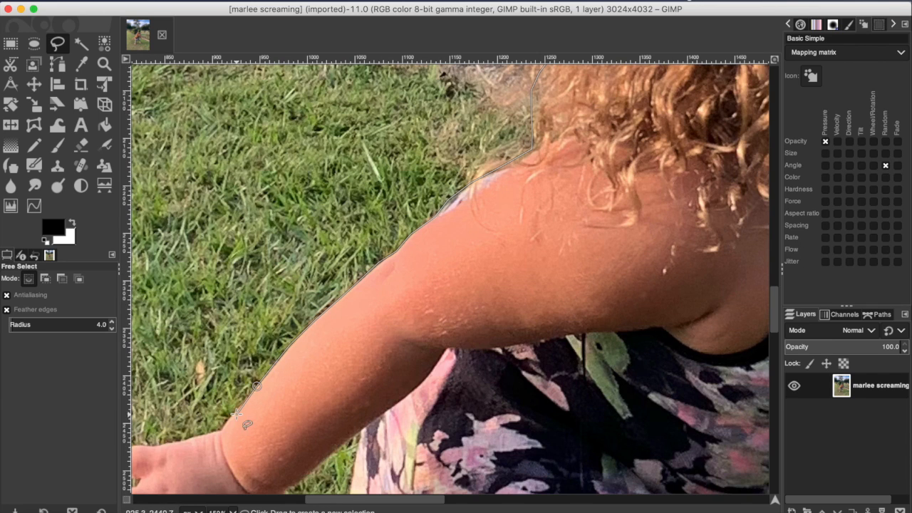
scroll(208, 436, up, 3)
mouse_move(419, 349)
mouse_down()
mouse_move(270, 368)
mouse_move(239, 413)
mouse_move(243, 432)
mouse_move(262, 440)
mouse_move(281, 432)
mouse_move(350, 443)
mouse_up()
click(306, 469)
click(285, 479)
click(261, 486)
scroll(261, 486, down, 2)
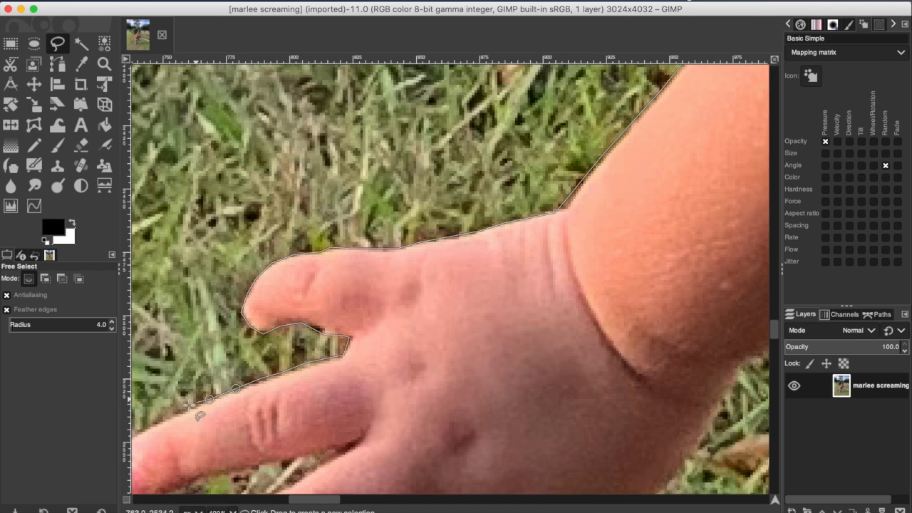
Continue the outline around the index finger and into the gap before the adjacent finger of the same hand.
click(186, 407)
scroll(152, 423, left, 1)
click(277, 449)
scroll(263, 471, down, 1)
click(271, 393)
click(298, 397)
click(326, 388)
click(353, 375)
click(485, 341)
click(363, 421)
click(268, 470)
Trace the remaining fingers and the underside of the palm to the wrist.
scroll(267, 470, down, 2)
click(271, 296)
click(301, 308)
click(332, 301)
click(409, 270)
click(440, 262)
click(552, 218)
click(465, 304)
mouse_move(414, 343)
mouse_down()
mouse_move(385, 376)
mouse_move(409, 425)
mouse_move(552, 329)
mouse_up()
click(589, 310)
click(625, 274)
Trace the underside of the forearm from the wrist up to the floral dress.
scroll(627, 271, right, 7)
scroll(627, 271, up, 4)
click(191, 451)
click(215, 435)
click(233, 429)
mouse_move(323, 396)
mouse_down()
mouse_move(385, 328)
mouse_move(396, 293)
mouse_move(432, 247)
mouse_up()
click(512, 185)
click(537, 163)
click(560, 145)
Trace the outer edge of the dress from the arm down to its pale green fold.
scroll(560, 145, up, 2)
click(619, 208)
click(604, 290)
click(592, 349)
click(584, 406)
scroll(584, 406, right, 3)
scroll(584, 406, down, 2)
scroll(416, 382, right, 4)
click(255, 410)
click(269, 441)
scroll(270, 444, down, 5)
click(299, 250)
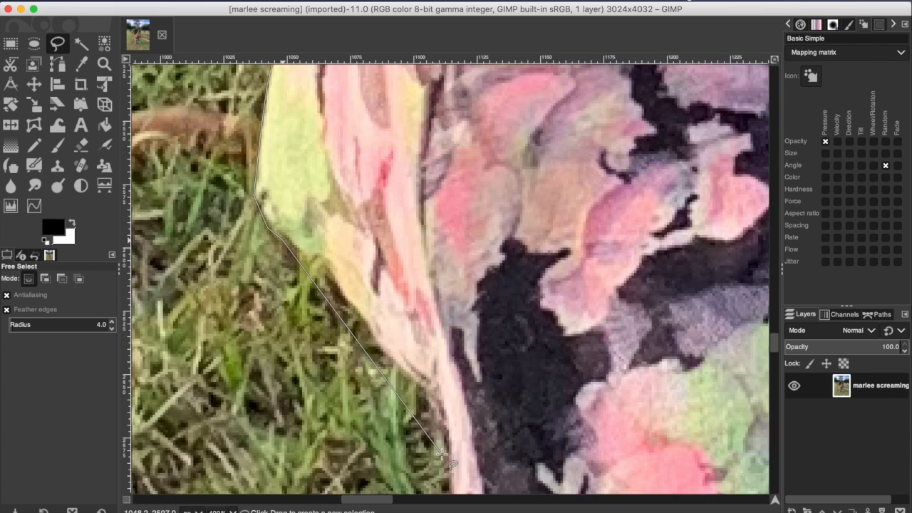
Follow the pale green and pink fold of the dress inward with closely spaced outline points.
click(324, 258)
click(338, 284)
click(352, 308)
click(378, 348)
click(404, 372)
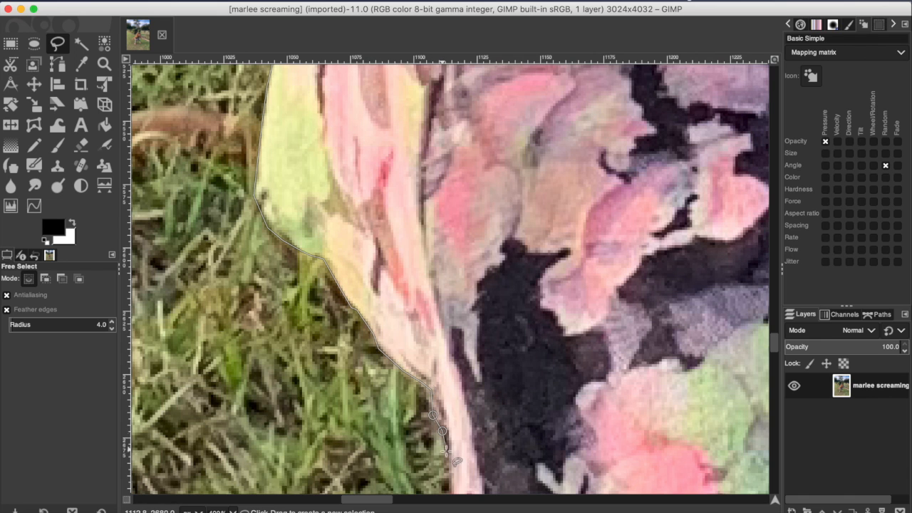
click(453, 470)
Trace the rest of the dress side down to its lower hem.
scroll(454, 470, down, 4)
click(453, 320)
click(456, 363)
click(473, 373)
click(483, 421)
click(484, 448)
scroll(484, 448, down, 4)
click(483, 260)
click(498, 288)
click(497, 319)
Trace the outer edge of the photo's left legging downward from the dress hem.
click(468, 364)
click(459, 396)
click(451, 433)
scroll(450, 432, down, 2)
click(439, 358)
click(434, 396)
click(425, 453)
Continue the outline along the lower outer edge of that legging to the ankle.
drag(773, 365, 773, 404)
click(416, 351)
click(408, 447)
click(407, 480)
click(402, 227)
click(399, 323)
click(388, 367)
click(388, 395)
click(393, 412)
click(381, 435)
click(373, 480)
Trace the outer edge of the bare foot and around its smaller toes.
click(312, 398)
click(297, 424)
drag(774, 403, 773, 407)
click(269, 372)
click(312, 406)
click(320, 428)
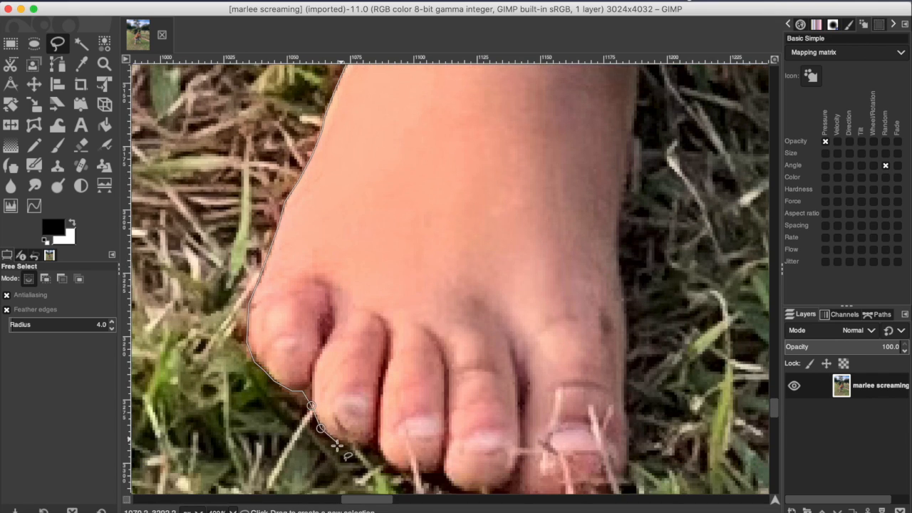
click(389, 462)
click(407, 473)
click(436, 475)
click(457, 490)
Trace around the big toe and up the inner side of the foot to the ankle.
drag(773, 407, 774, 412)
click(475, 404)
click(503, 395)
click(518, 411)
mouse_move(533, 416)
mouse_down()
mouse_move(607, 421)
mouse_move(625, 338)
mouse_move(619, 128)
mouse_up()
click(639, 228)
drag(777, 418, 777, 391)
click(652, 190)
click(670, 132)
click(681, 97)
Trace the inner edge of the creased lower part of the legging upward.
drag(378, 500, 391, 500)
click(534, 361)
click(551, 311)
click(579, 263)
click(582, 199)
click(605, 156)
click(630, 104)
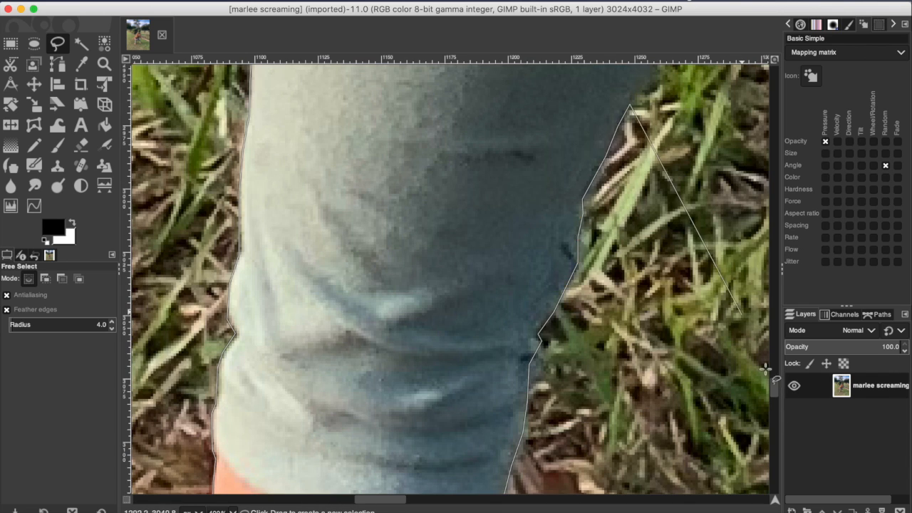
Continue the outline up the inner edge of the upper legging toward the dress.
drag(774, 386, 775, 375)
drag(386, 500, 405, 500)
click(419, 354)
click(434, 306)
click(447, 291)
click(448, 268)
click(471, 216)
click(509, 153)
click(532, 85)
Connect the outline from the leg to the dress and follow the bottom hem between the legs.
drag(774, 377, 773, 373)
click(313, 205)
drag(413, 500, 462, 503)
click(426, 184)
click(463, 173)
click(543, 155)
click(589, 143)
click(637, 128)
click(669, 112)
click(699, 104)
Trace the rising part of the dress hem up to the second leg.
drag(774, 372, 773, 358)
click(354, 392)
click(409, 375)
click(436, 371)
click(508, 331)
click(608, 270)
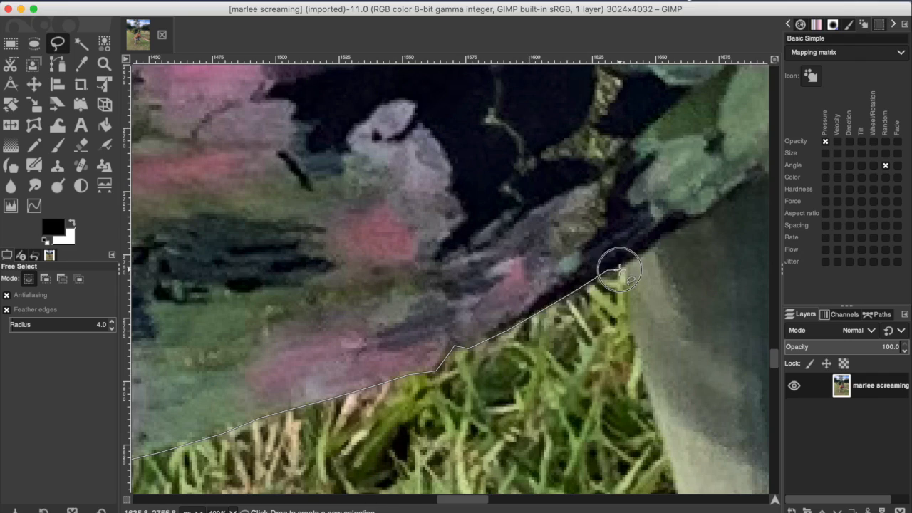
Trace the outline down the inner edge of the second leg, starting where the legging meets the dress hem.
click(627, 317)
click(637, 338)
click(641, 359)
click(652, 399)
click(663, 435)
click(673, 480)
drag(773, 349, 774, 369)
Continue the outline down the inner edge of the middle part of the second legging.
click(682, 250)
click(688, 279)
click(690, 308)
click(725, 457)
drag(485, 501, 521, 502)
drag(776, 373, 780, 388)
Trace the lower inner edge of the second leg down and around to the underside of the foot.
click(324, 161)
click(346, 183)
click(345, 218)
click(352, 234)
click(353, 256)
click(357, 271)
click(352, 402)
click(368, 421)
click(390, 432)
click(456, 450)
click(478, 465)
drag(775, 378, 775, 383)
Follow the underside of the second foot and bring the outline back around the toes to its upper side.
drag(503, 505, 529, 505)
click(182, 343)
click(210, 344)
click(370, 447)
click(451, 467)
click(490, 464)
click(528, 454)
click(539, 441)
click(570, 447)
click(603, 443)
click(631, 430)
mouse_move(636, 374)
mouse_down()
mouse_move(612, 348)
mouse_move(532, 335)
mouse_move(501, 317)
mouse_move(365, 183)
mouse_up()
Trace the outline up from the top of the foot along the outer edge of the ankle.
click(340, 147)
click(326, 133)
click(308, 114)
click(313, 102)
click(303, 84)
scroll(303, 85, up, 6)
Continue the outline up the outer edge of the lower part of the second legging.
click(293, 388)
click(291, 378)
click(298, 307)
click(288, 238)
click(293, 207)
click(294, 169)
click(287, 73)
scroll(287, 73, up, 7)
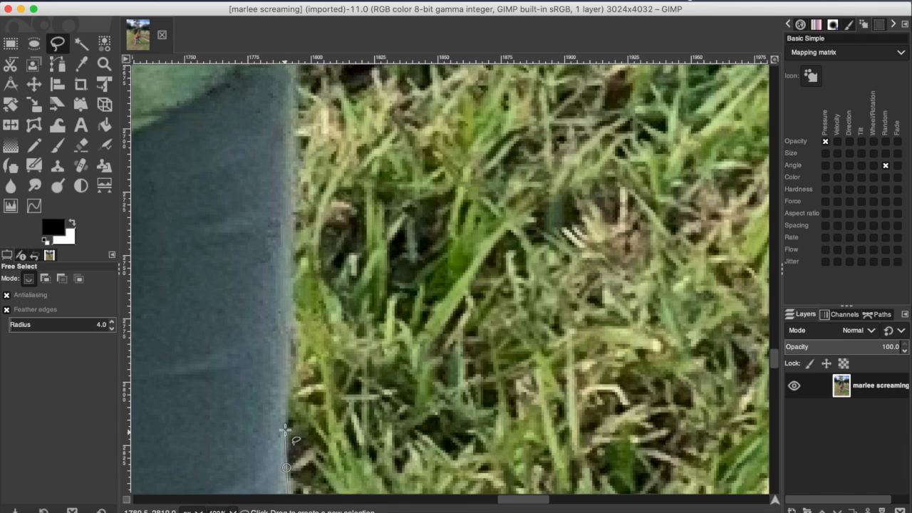
Join the outline from the outer legging to the dress and trace around the pointed corner of its hem.
scroll(291, 109, up, 7)
click(296, 377)
click(335, 353)
click(399, 288)
click(385, 258)
click(313, 131)
scroll(313, 130, up, 7)
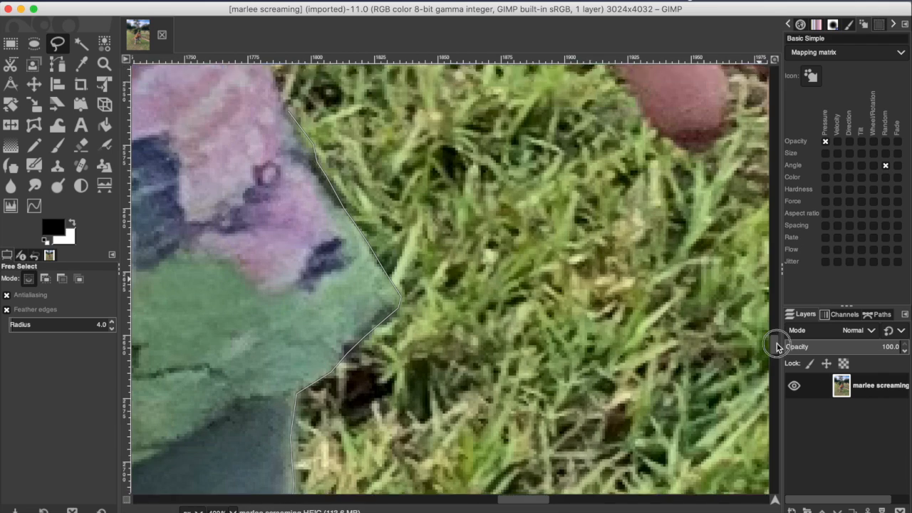
Trace the outline up the outer side of the dress skirt above the hem corner.
click(267, 327)
click(252, 301)
click(232, 288)
click(222, 268)
drag(532, 500, 518, 500)
click(352, 212)
click(330, 186)
click(317, 159)
click(287, 124)
click(270, 86)
click(261, 81)
drag(775, 339, 776, 324)
Continue the outline up the side of the dress toward the underarm.
click(239, 380)
click(204, 317)
click(178, 282)
click(206, 254)
click(235, 207)
click(253, 176)
click(269, 159)
click(284, 137)
click(297, 108)
Turn the outline at the underarm and trace the first part of the arm's underside.
click(317, 281)
mouse_move(775, 320)
mouse_down()
mouse_move(774, 306)
mouse_move(773, 328)
mouse_up()
click(316, 264)
click(346, 254)
click(383, 285)
click(406, 300)
click(450, 348)
click(475, 385)
click(497, 421)
Continue the outline down the underside of the forearm to the wrist.
click(556, 274)
click(610, 335)
click(628, 368)
click(656, 396)
click(677, 433)
click(703, 457)
drag(505, 500, 529, 501)
Trace the outline from the wrist around the thumb and into the gap beside it.
click(443, 121)
click(456, 140)
click(559, 354)
click(606, 352)
click(614, 315)
click(604, 250)
Trace around the small fingertip beside the thumb and along the lower edge of the hand.
click(652, 290)
click(668, 354)
click(686, 350)
click(705, 311)
click(719, 305)
click(735, 308)
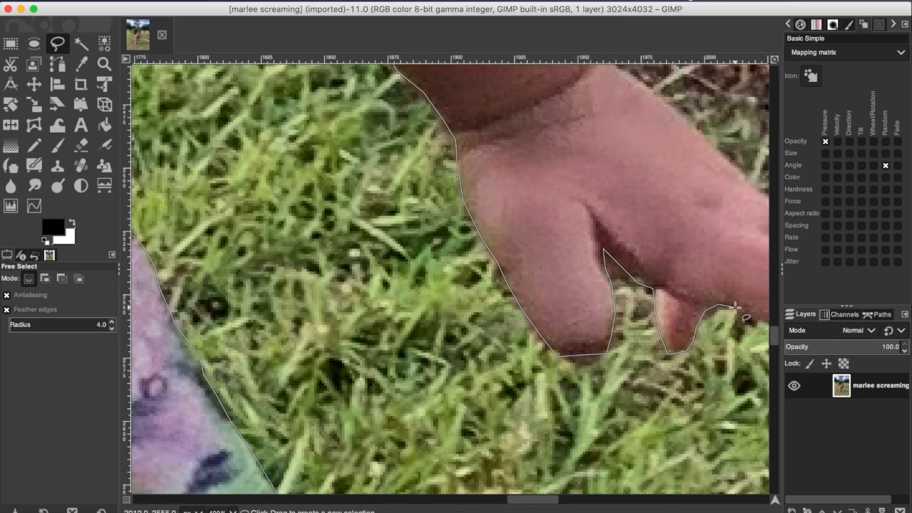
Trace around the remaining fingers and bring the outline back over the back of the hand.
drag(539, 501, 565, 501)
click(437, 313)
drag(482, 332, 508, 385)
mouse_move(542, 433)
mouse_down()
mouse_move(625, 402)
mouse_move(598, 339)
mouse_move(684, 382)
mouse_move(662, 304)
mouse_move(595, 243)
mouse_move(454, 191)
mouse_up()
drag(774, 336, 774, 318)
Trace the outline up from the back of the hand along the outer edge of the forearm.
click(441, 312)
click(396, 271)
click(374, 249)
click(347, 228)
click(312, 206)
click(305, 137)
click(275, 92)
drag(556, 500, 532, 500)
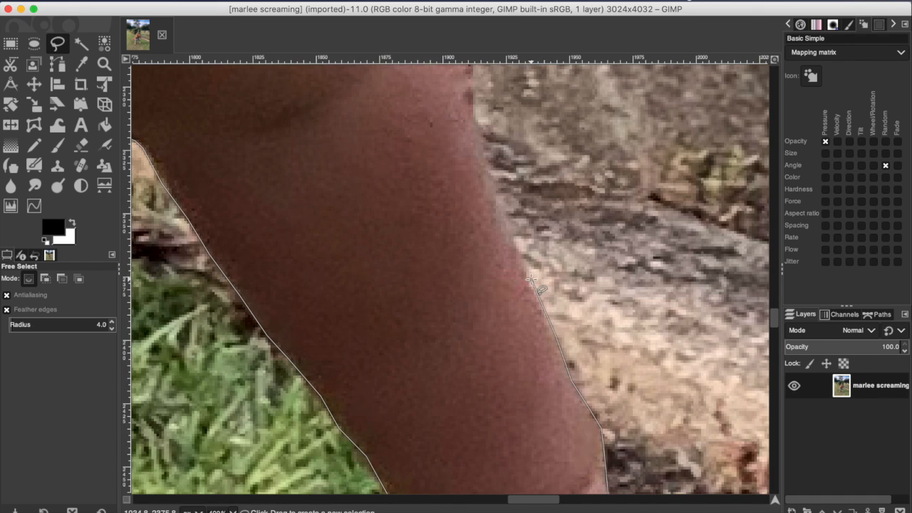
Follow the outer edge of the upper arm up over the shoulder to the hair.
scroll(485, 153, up, 10)
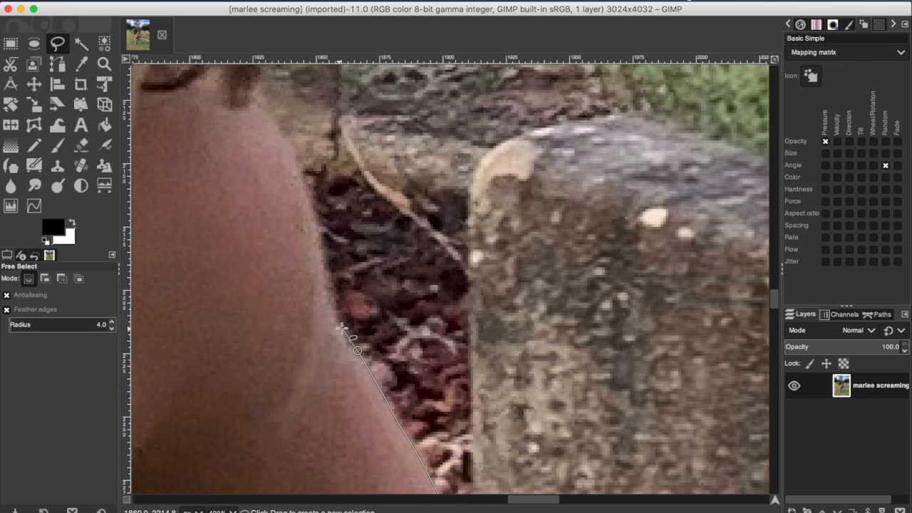
click(339, 317)
click(325, 278)
click(310, 188)
click(297, 156)
click(289, 131)
drag(774, 305, 775, 255)
Trace the outline up the outer side of the hair above the shoulder.
click(278, 337)
click(288, 274)
click(298, 220)
click(318, 214)
click(336, 165)
click(349, 92)
click(349, 295)
click(371, 262)
click(365, 178)
click(346, 69)
Continue the outline up the side of the head and around the upper curve of the hair.
click(347, 337)
click(316, 270)
click(303, 172)
click(301, 111)
click(297, 195)
click(286, 164)
click(265, 134)
drag(524, 499, 495, 499)
click(597, 269)
click(579, 243)
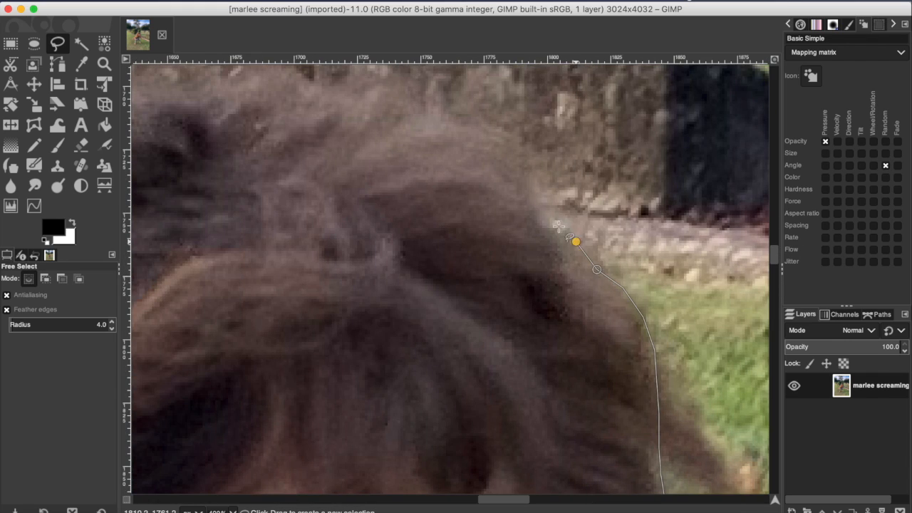
Trace the outline over the crown of the head along the top edge of the hair.
click(440, 121)
drag(775, 254, 774, 251)
click(399, 178)
click(368, 160)
click(321, 163)
click(259, 149)
click(228, 158)
Trace the remaining upper hairline across the top of the head and close the outline at its starting point.
mouse_move(516, 500)
mouse_down()
mouse_move(535, 503)
mouse_move(485, 503)
mouse_up()
click(540, 144)
click(465, 147)
click(424, 152)
click(336, 106)
click(298, 124)
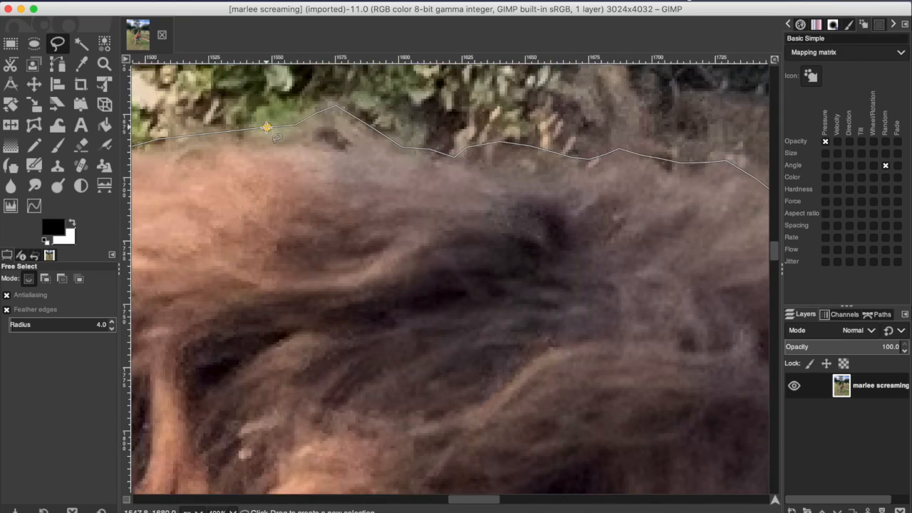
click(266, 127)
Commit the closed outline as a selection around the whole girl.
key(minus)
key(minus)
key(minus)
key(minus)
key(minus)
key(minus)
key(minus)
key(minus)
key(Return)
key(minus)
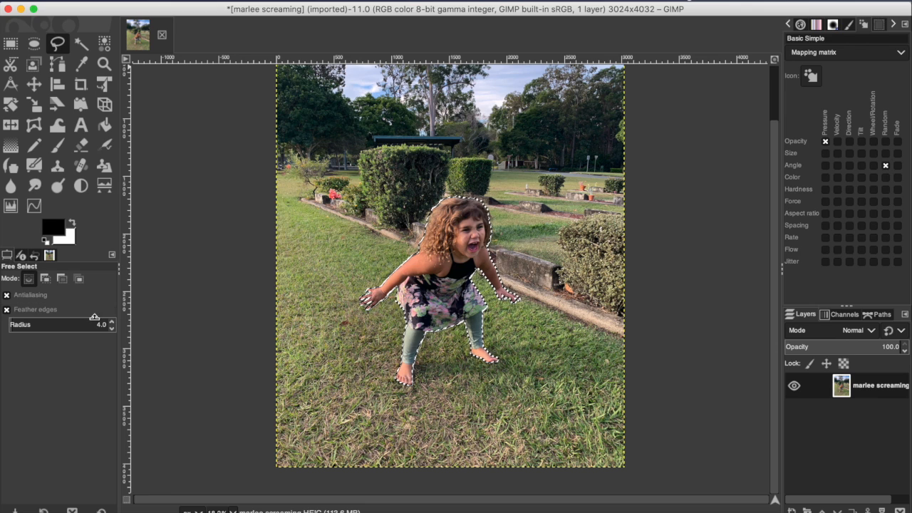
Set the Free Select feather edges radius to 10.
click(111, 328)
click(112, 324)
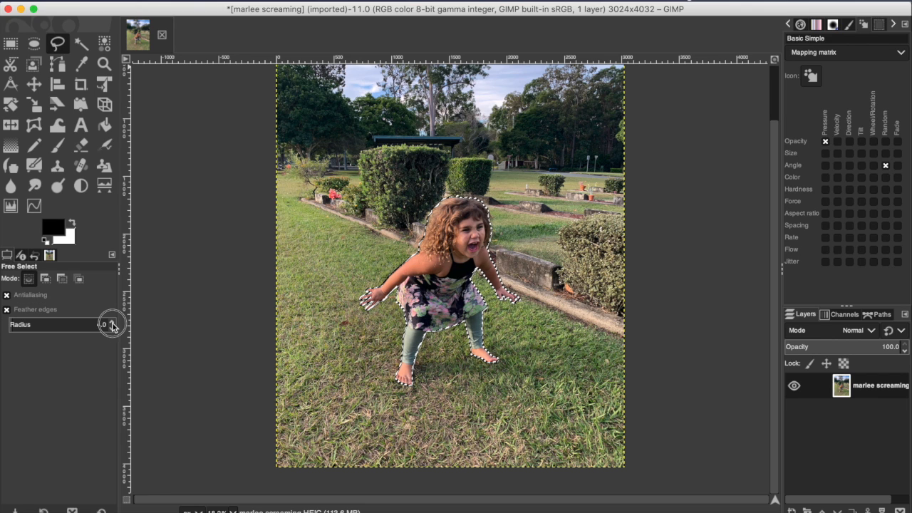
click(113, 324)
text(10)
key(Return)
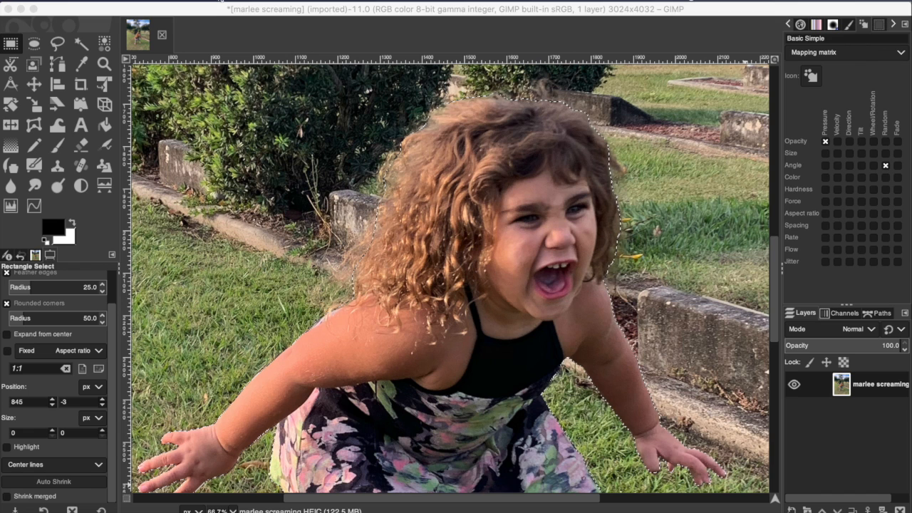
Open the image "trex darknight .jpg" from the University folder.
click(215, 10)
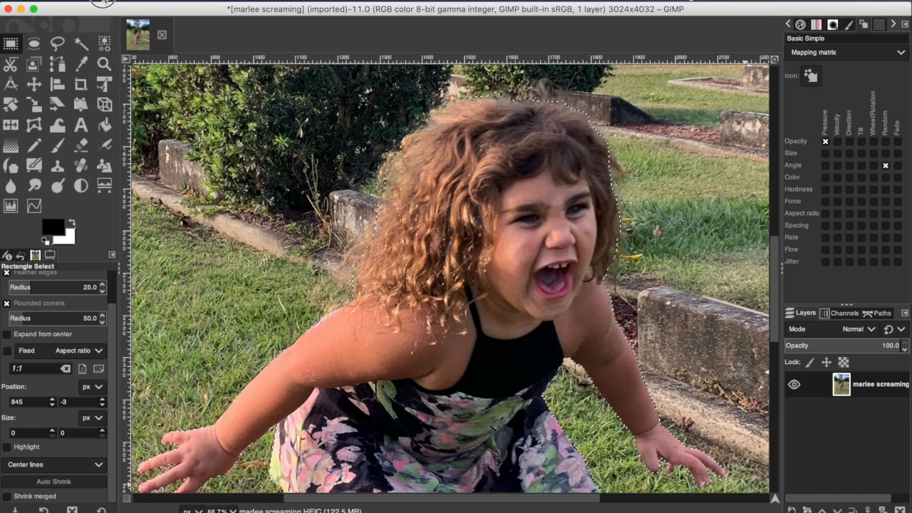
click(104, 1)
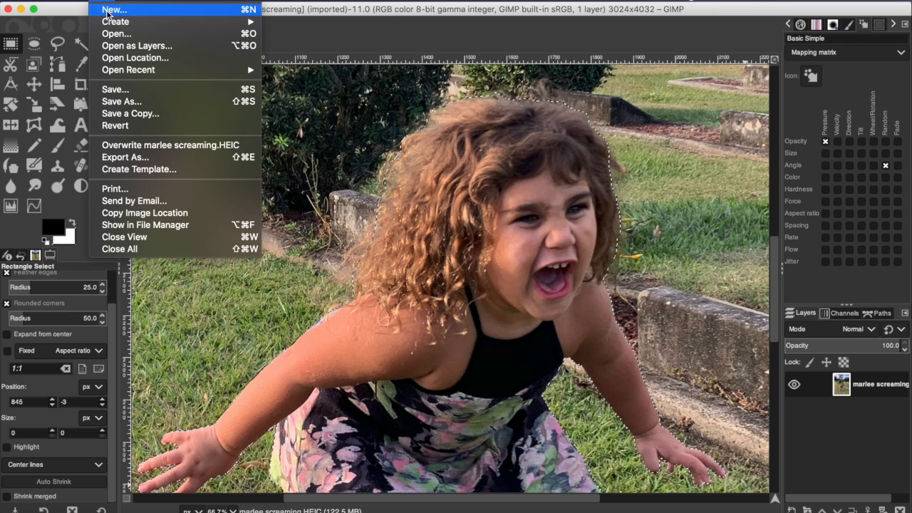
click(111, 34)
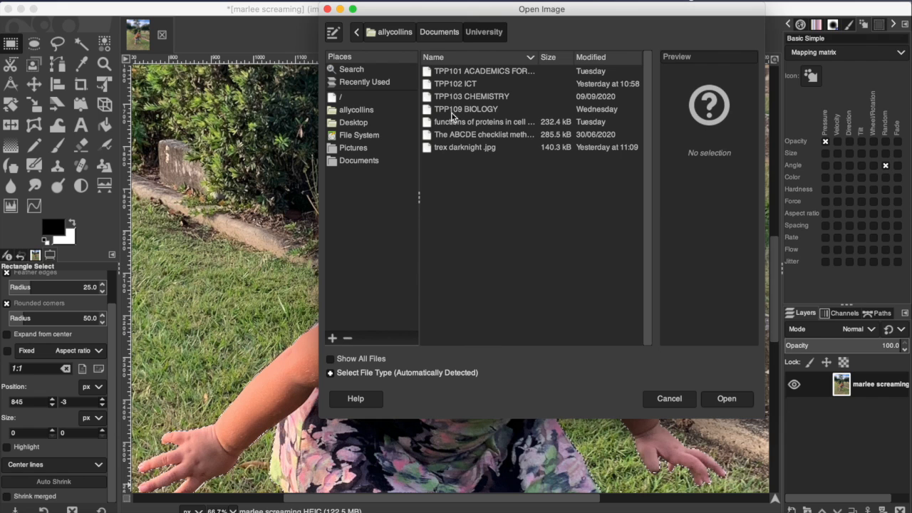
click(452, 150)
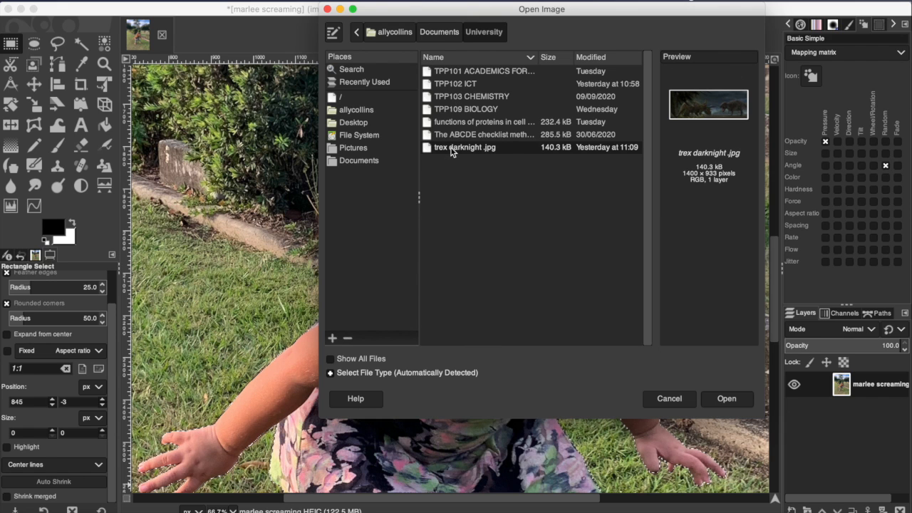
click(727, 399)
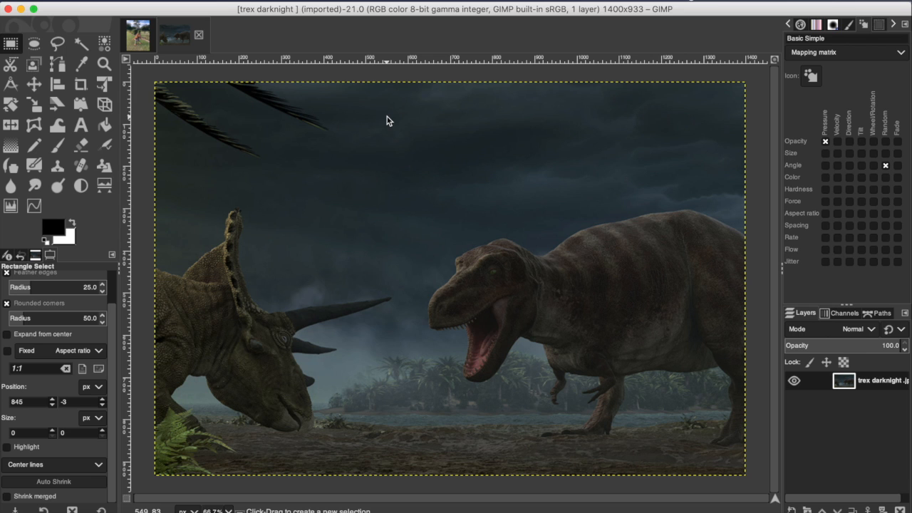
Return to the photo of the girl and cut the selected figure out of it.
click(142, 40)
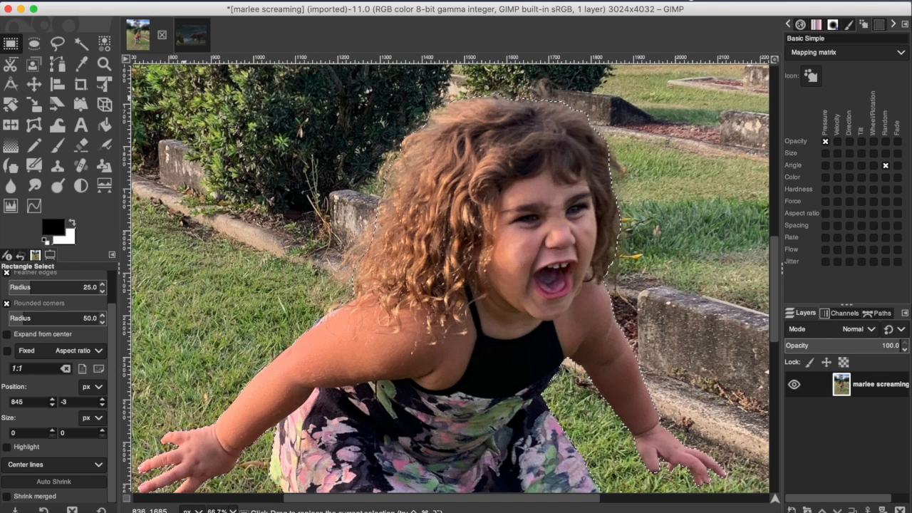
click(132, 1)
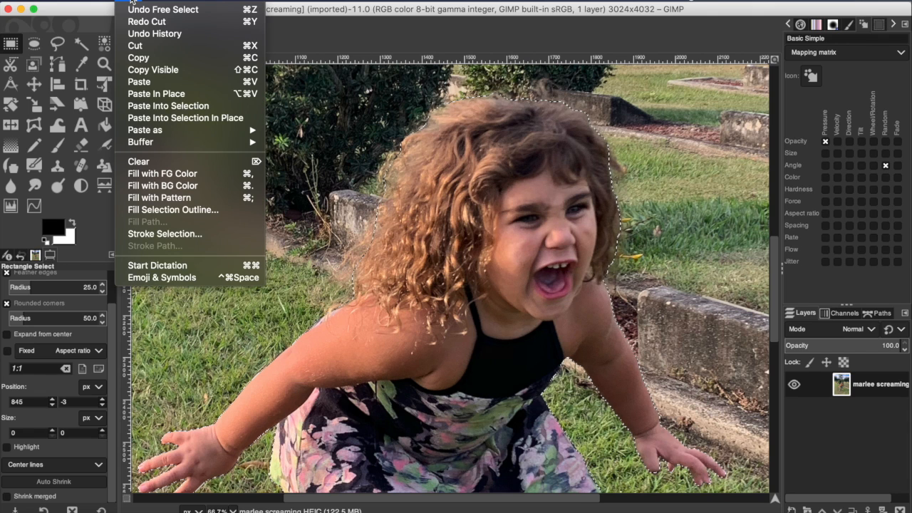
click(134, 46)
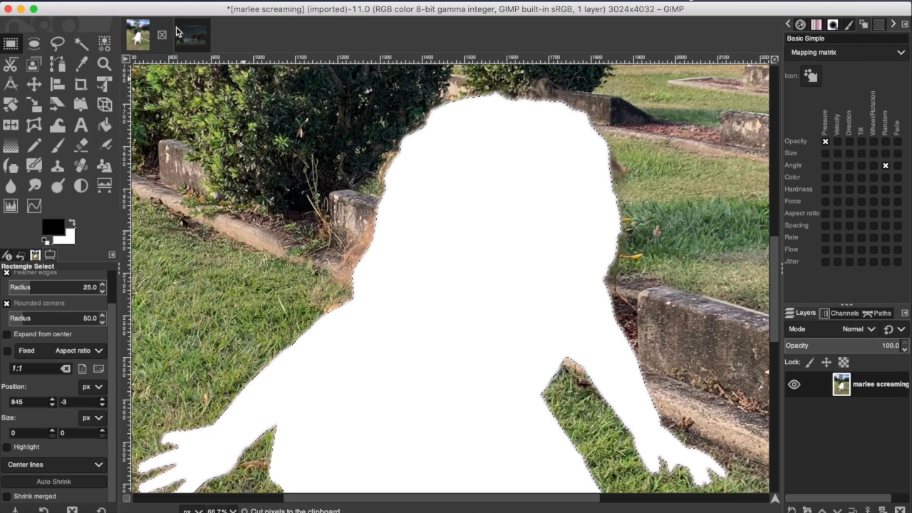
Paste the girl into the T-rex image and turn the floating selection into a new layer.
click(190, 35)
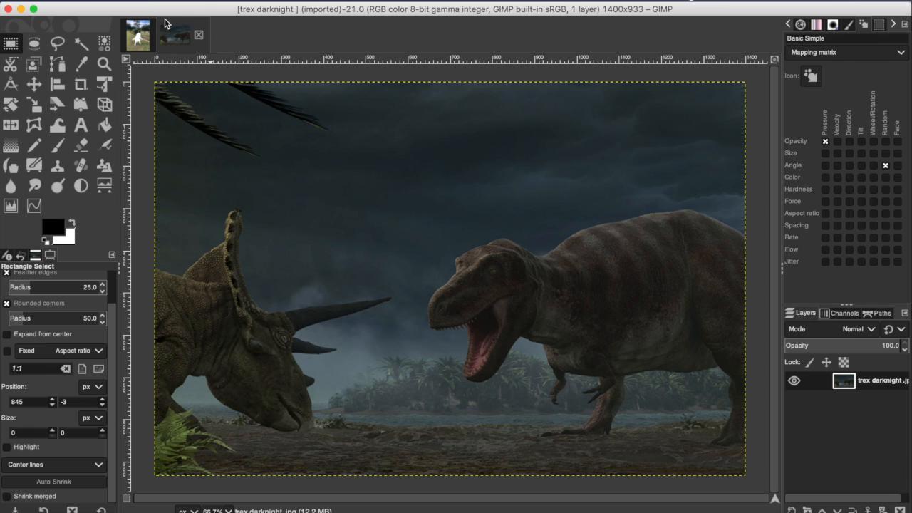
click(132, 2)
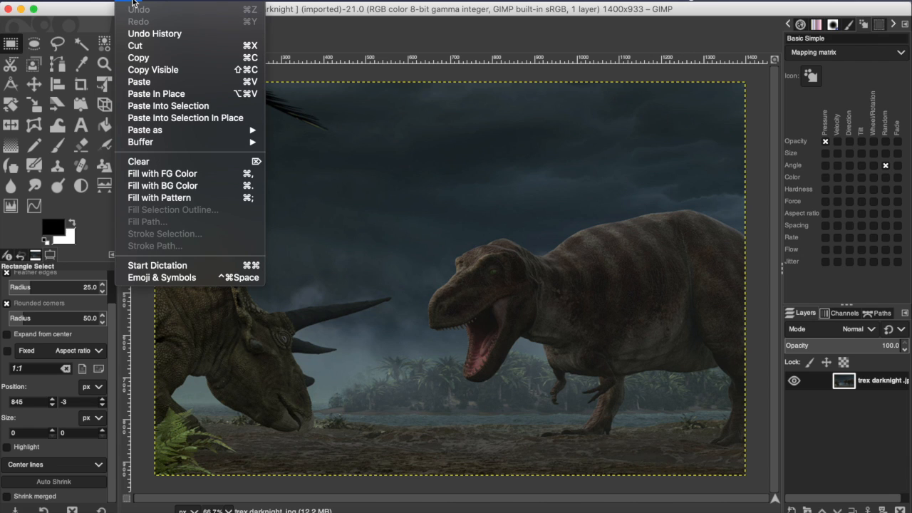
click(139, 82)
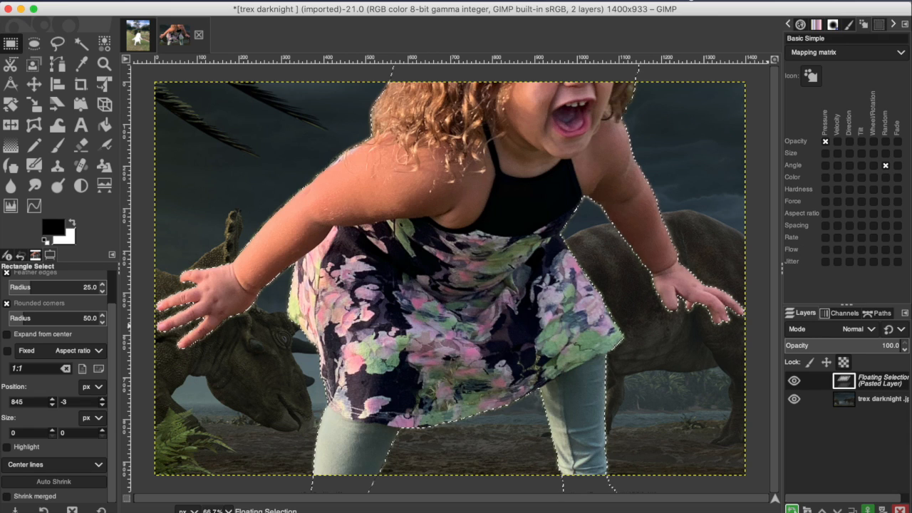
click(792, 509)
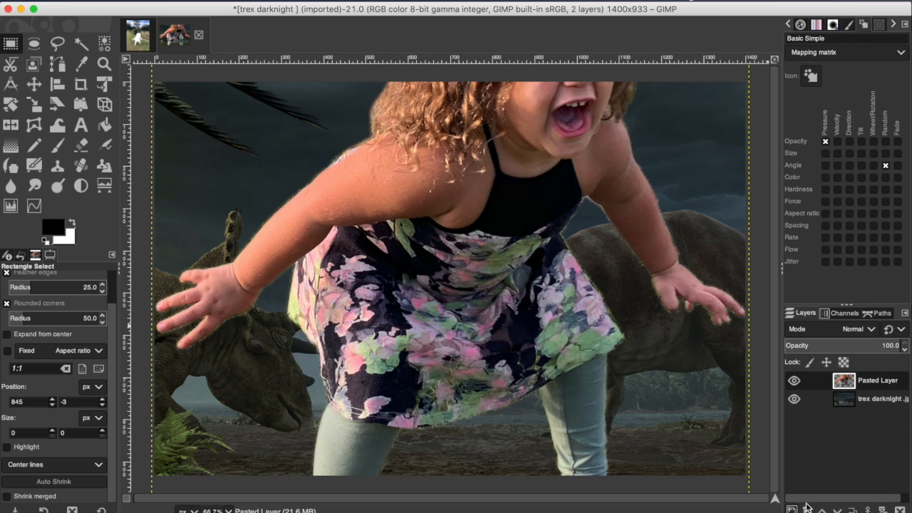
Switch between the dinosaur background layer and the Pasted Layer, leaving the Pasted Layer active.
click(847, 405)
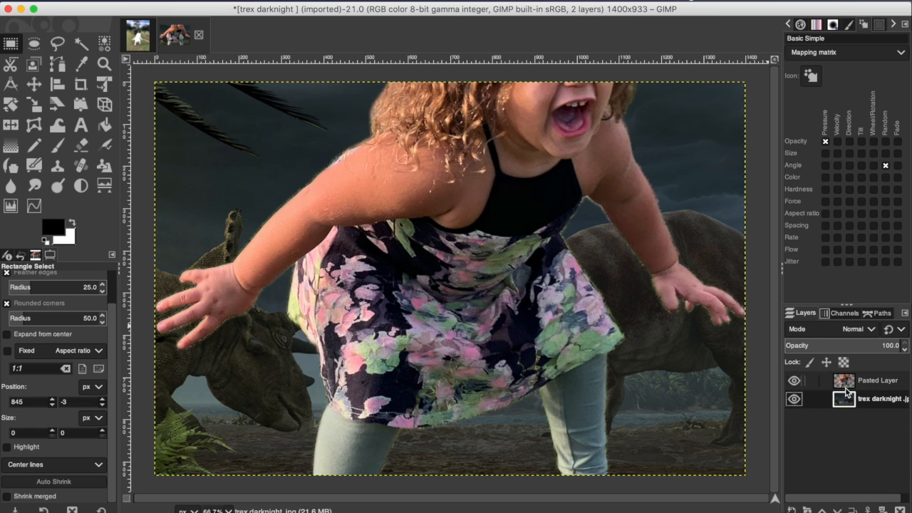
click(844, 385)
click(844, 402)
click(844, 383)
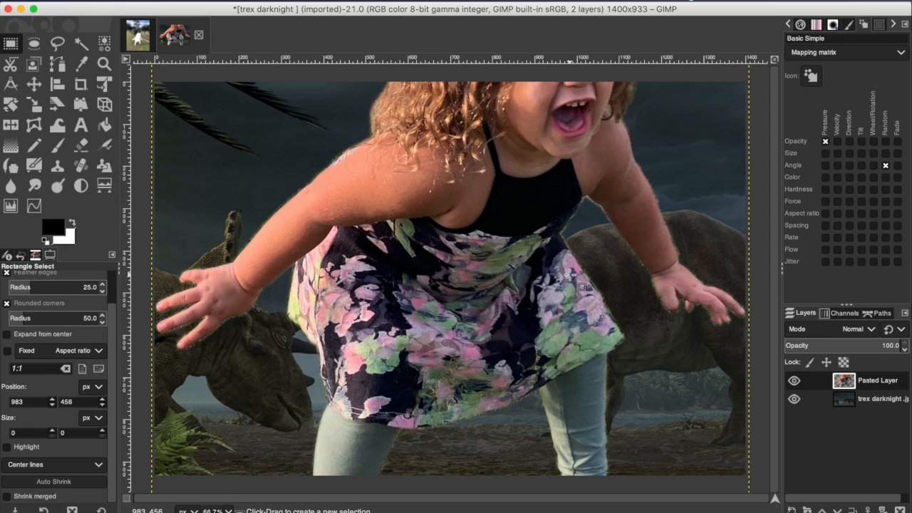
key(minus)
key(minus)
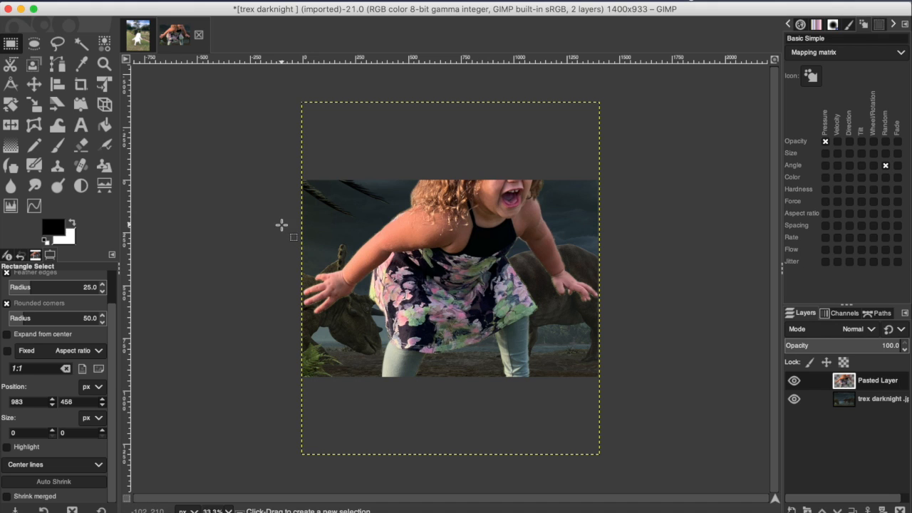
click(82, 105)
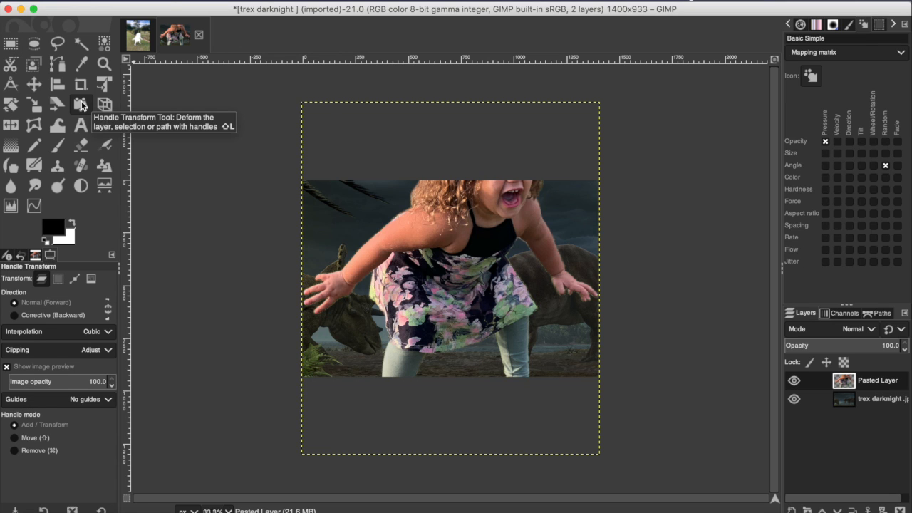
click(395, 175)
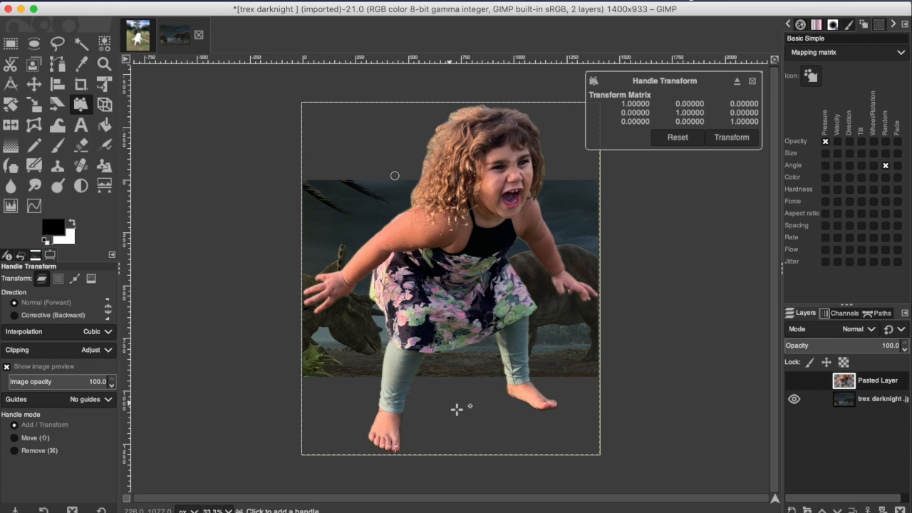
drag(454, 424, 424, 311)
click(677, 138)
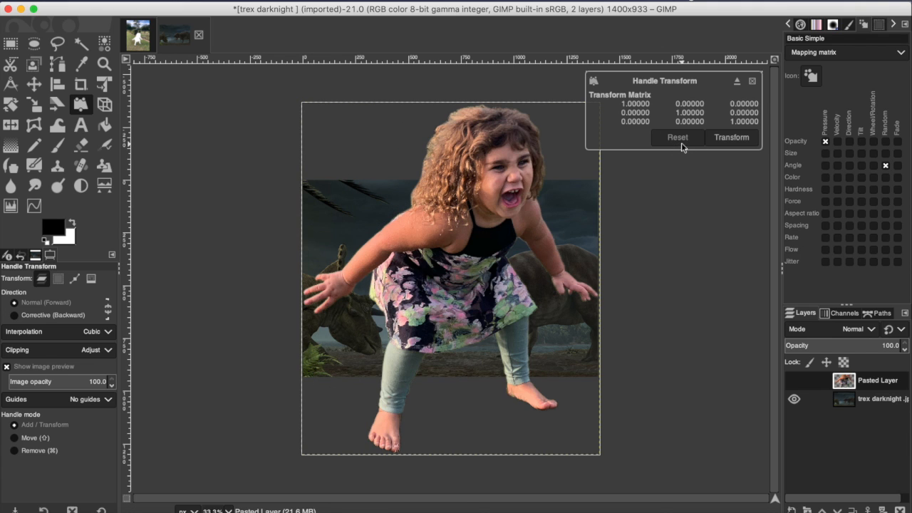
Scale the pasted girl down with Unified Transform to about 12.5% and place her between the two dinosaurs.
click(103, 89)
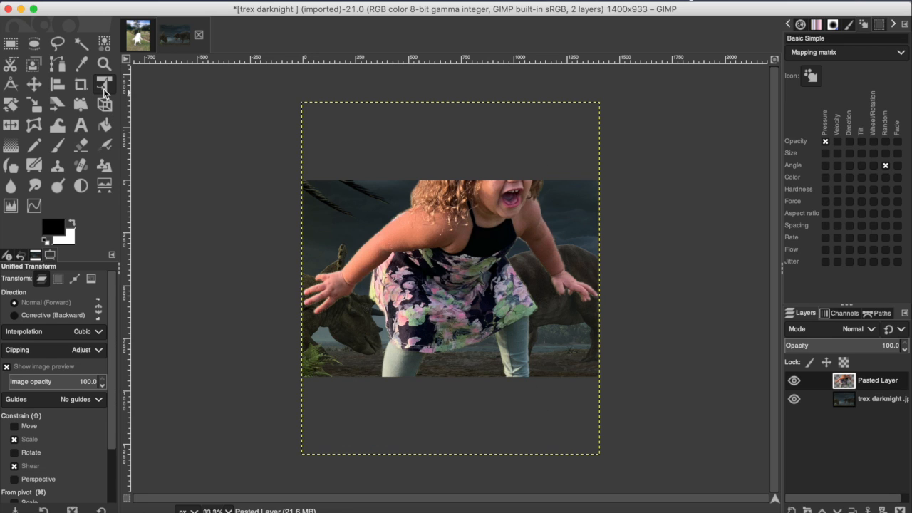
click(446, 307)
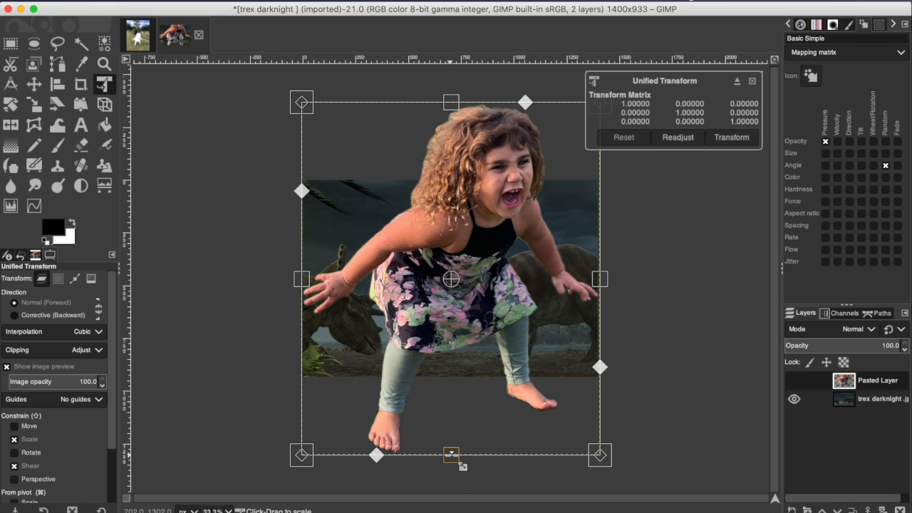
drag(451, 456, 436, 166)
drag(444, 132, 442, 340)
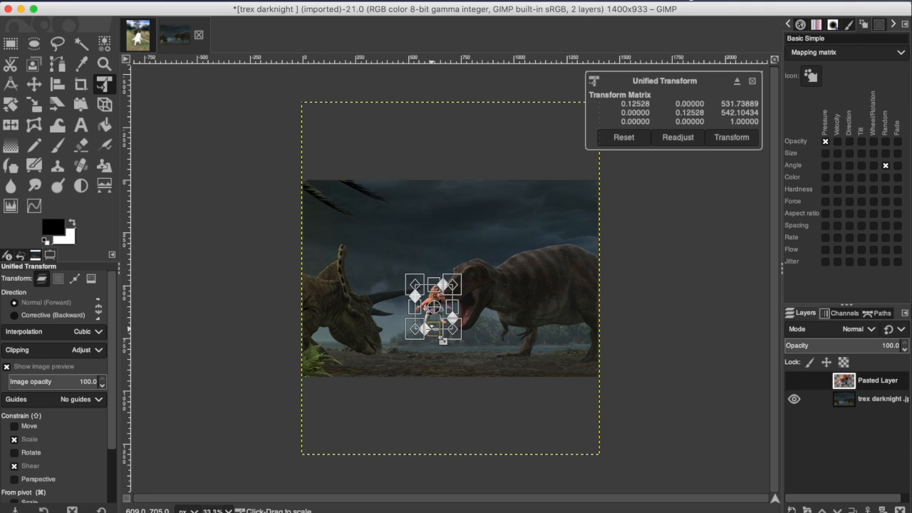
Move the girl onto the ground below the T-rex and scale her down to about 9.2% of her original size.
scroll(442, 339, up, 3)
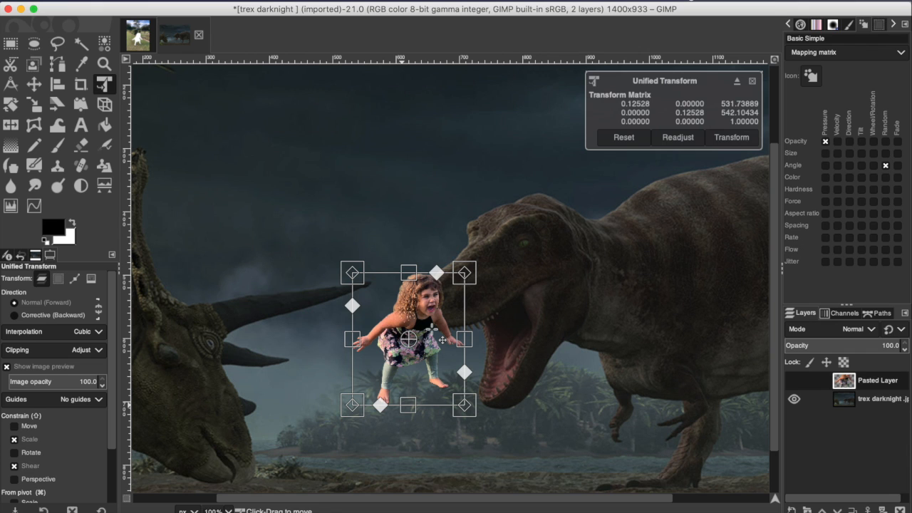
drag(428, 349, 521, 417)
scroll(521, 418, down, 2)
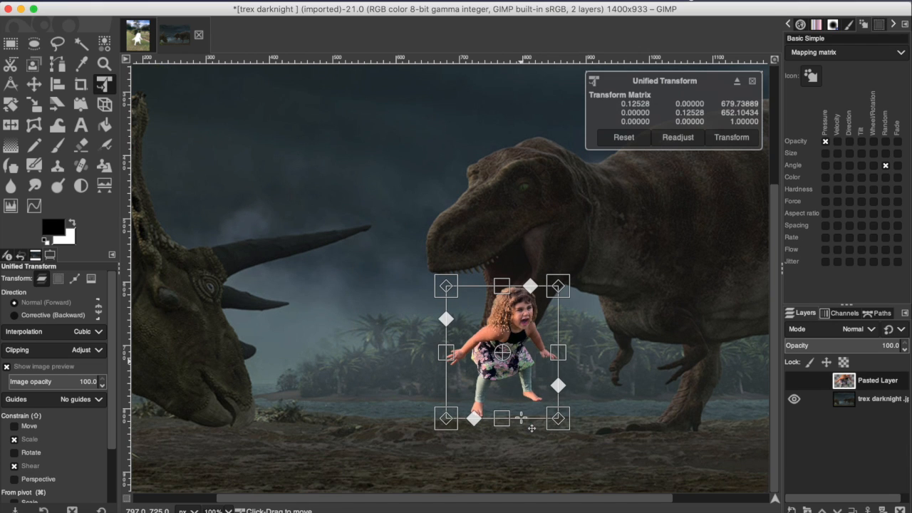
drag(525, 360, 593, 413)
drag(570, 471, 569, 436)
drag(599, 385, 593, 415)
Shrink the girl to about 8.4% of her original size and apply the transform.
scroll(593, 415, up, 1)
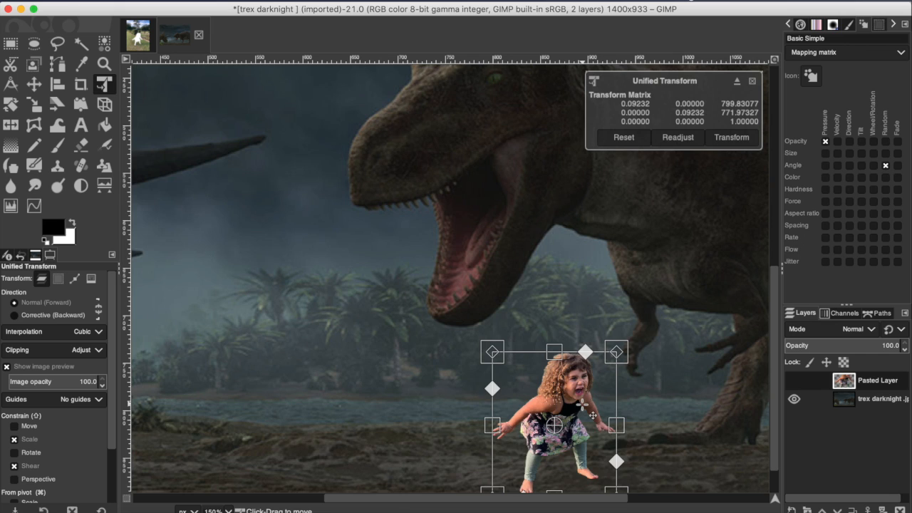
scroll(582, 404, right, 5)
drag(399, 455, 399, 451)
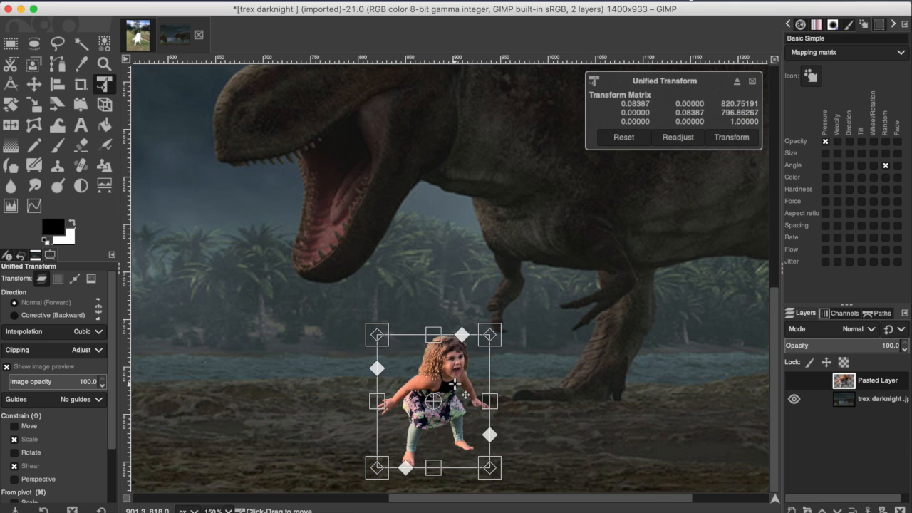
click(739, 139)
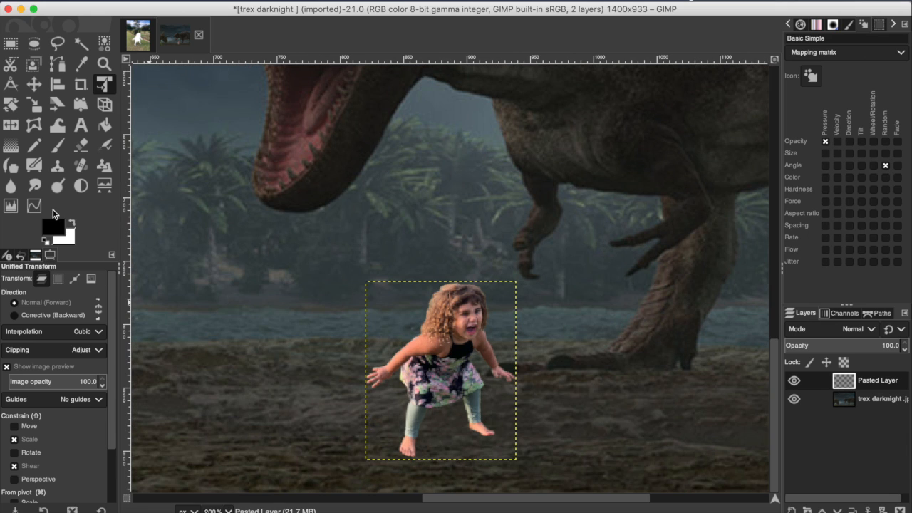
Flip the pasted girl horizontally so that she faces the opposite direction.
click(10, 128)
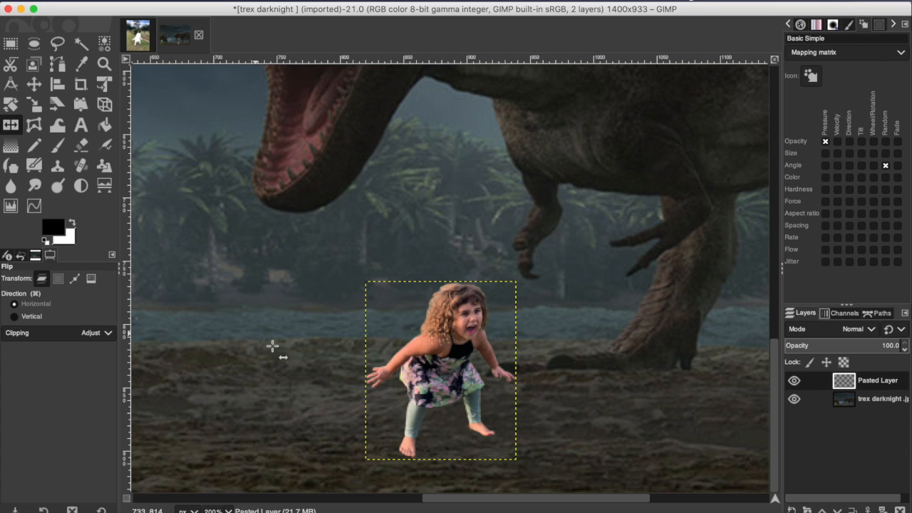
click(447, 378)
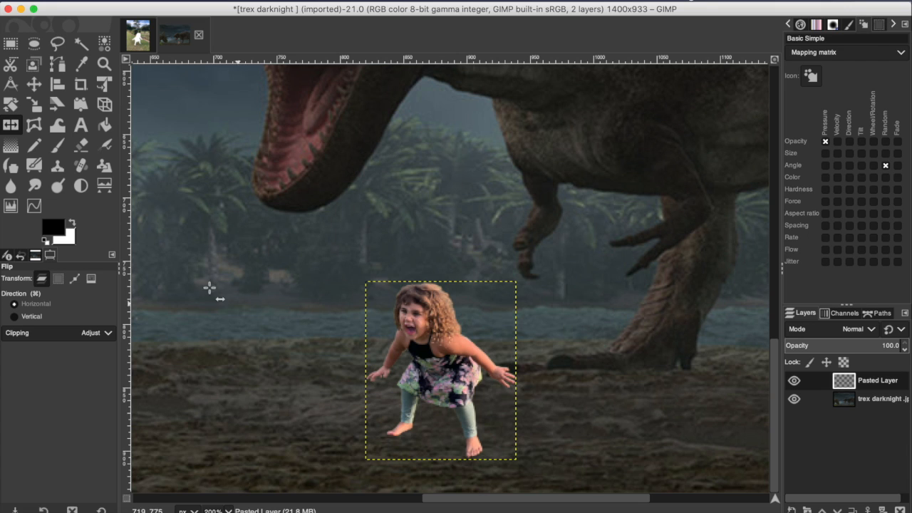
Apply a black Drop Shadow to the girl's layer with X and Y offsets of 20, blur radius 10 and opacity about 0.877.
scroll(201, 297, down, 4)
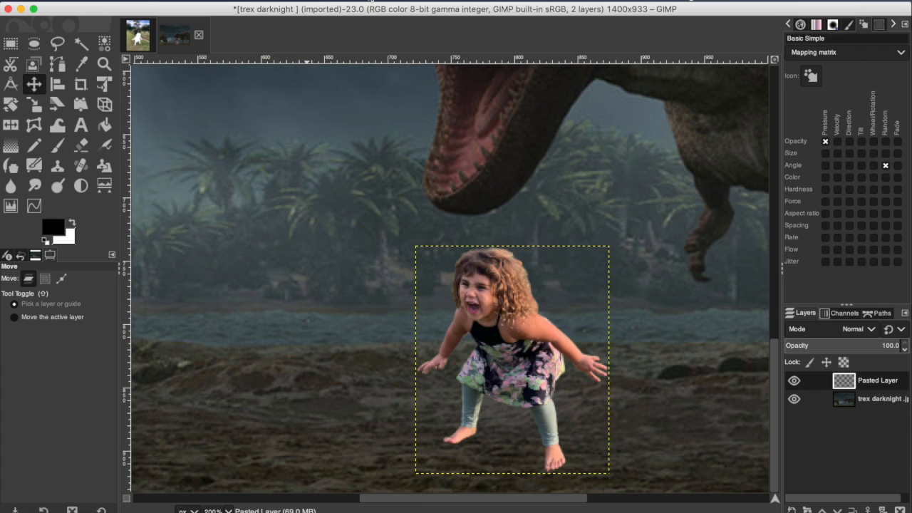
click(371, 0)
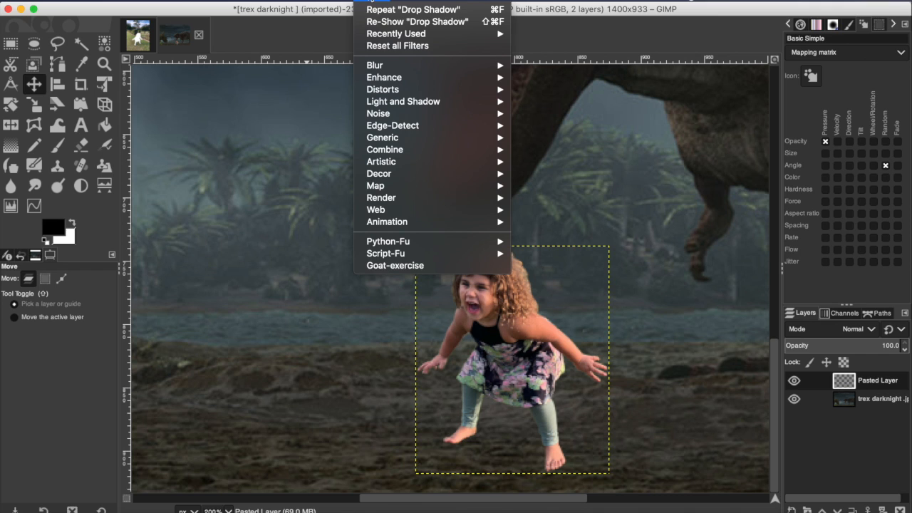
mouse_move(384, 104)
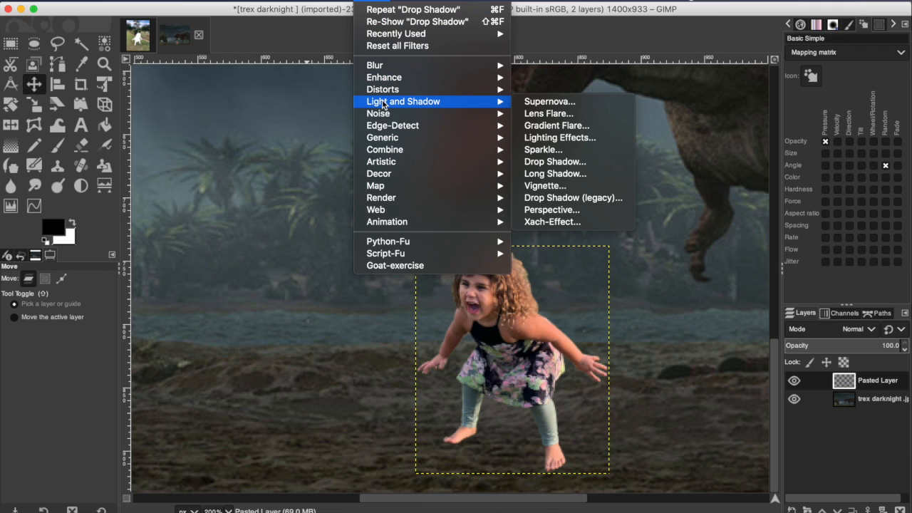
click(556, 161)
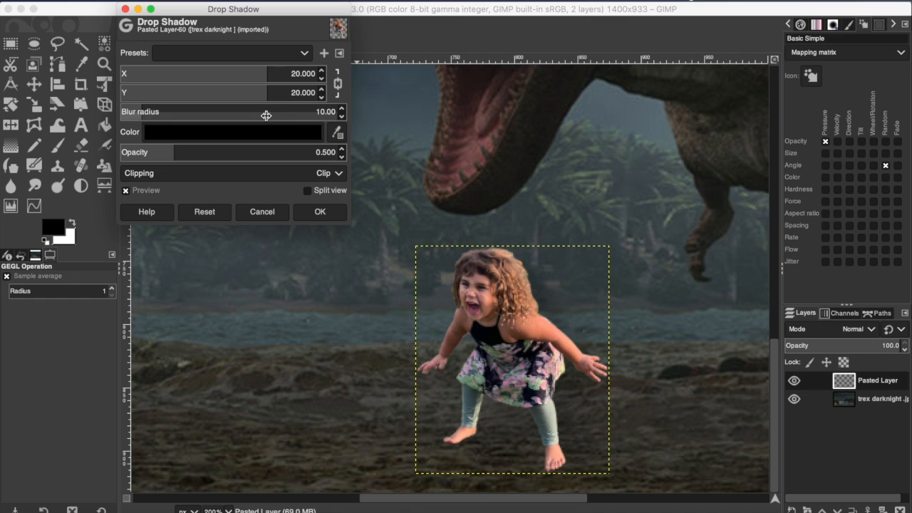
drag(173, 147, 224, 149)
drag(225, 149, 215, 148)
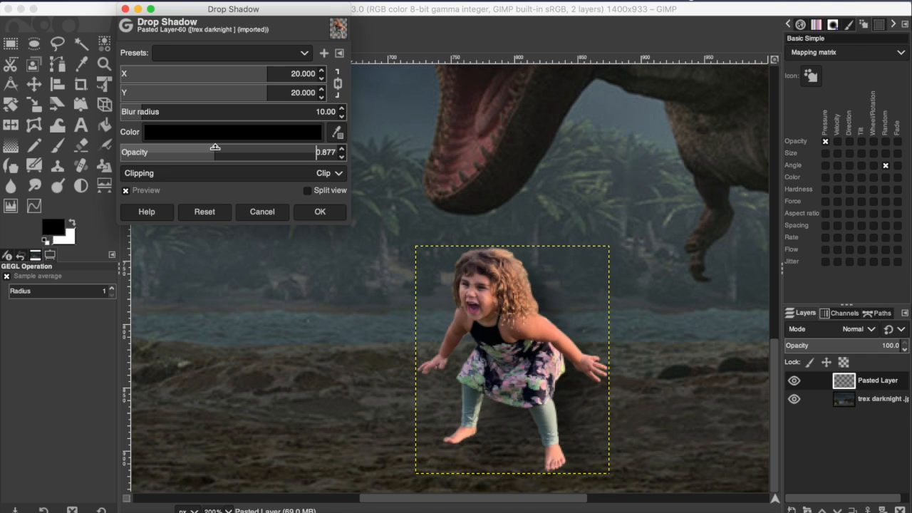
click(303, 214)
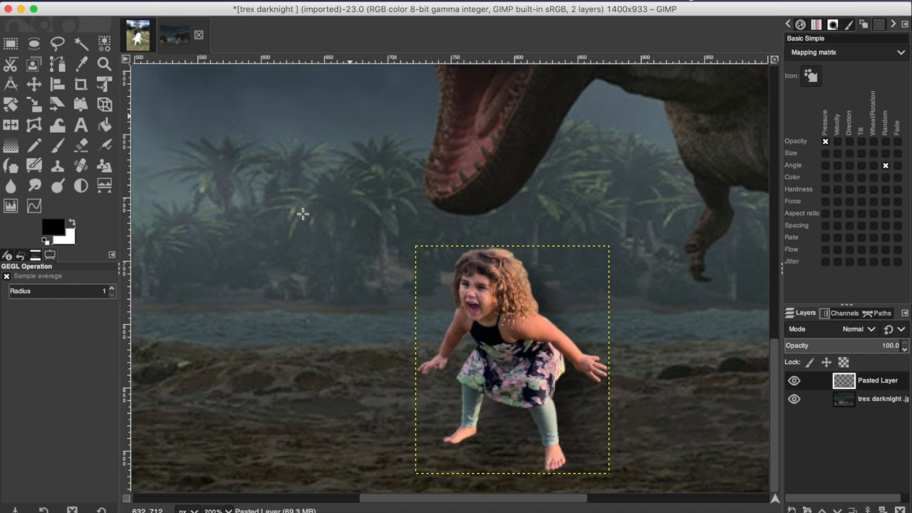
Burn the midtones of the ground around and behind the girl's feet on the trex darknight layer with the Dodge/Burn tool.
click(60, 190)
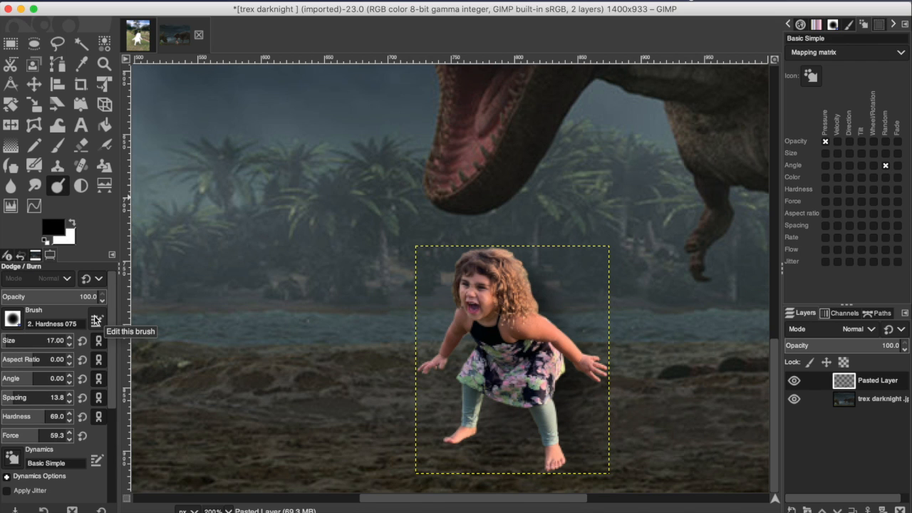
scroll(96, 320, down, 2)
scroll(87, 384, down, 5)
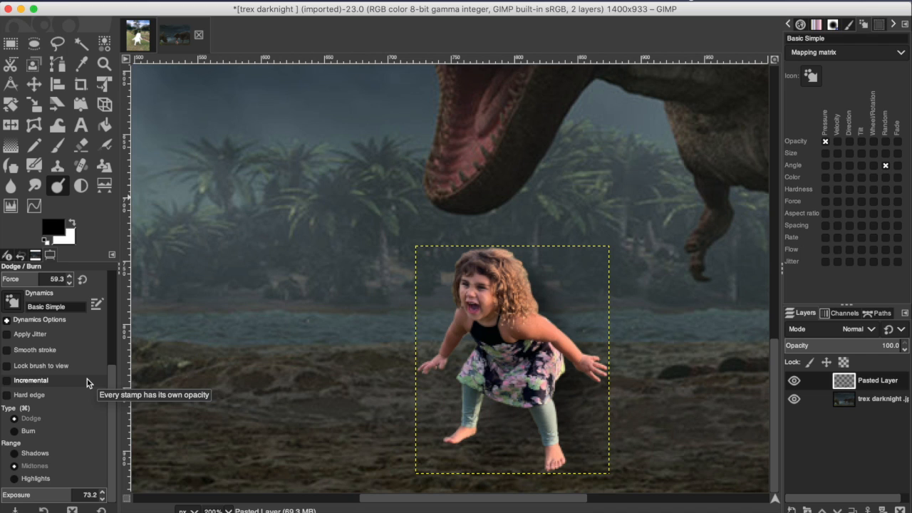
click(14, 431)
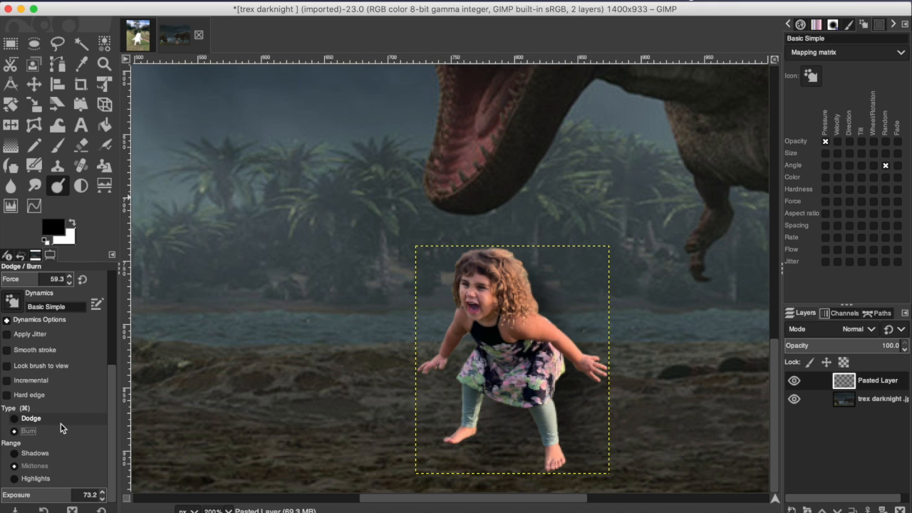
click(878, 398)
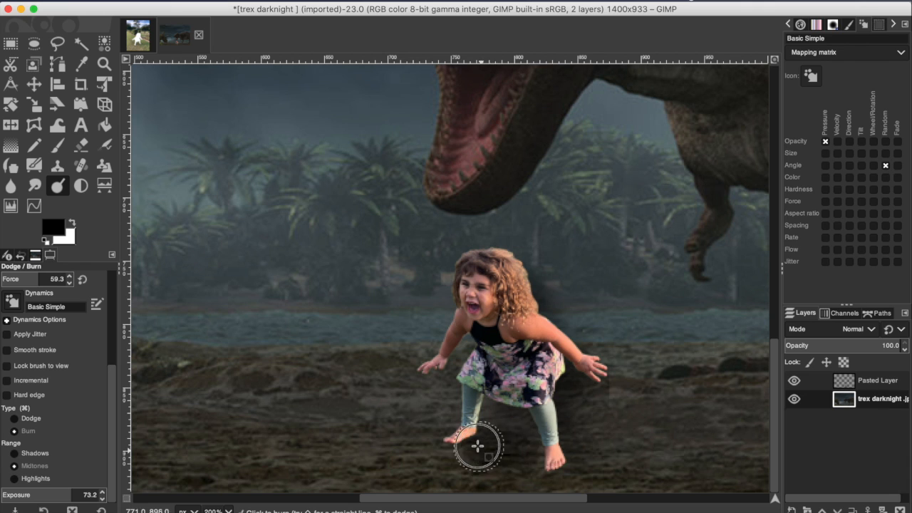
mouse_move(495, 445)
mouse_down()
mouse_move(501, 423)
mouse_move(591, 423)
mouse_move(562, 441)
mouse_move(613, 436)
mouse_move(578, 407)
mouse_move(574, 429)
mouse_move(472, 427)
mouse_move(495, 430)
mouse_move(484, 417)
mouse_move(541, 444)
mouse_move(624, 432)
mouse_move(645, 415)
mouse_move(620, 380)
mouse_move(681, 393)
mouse_up()
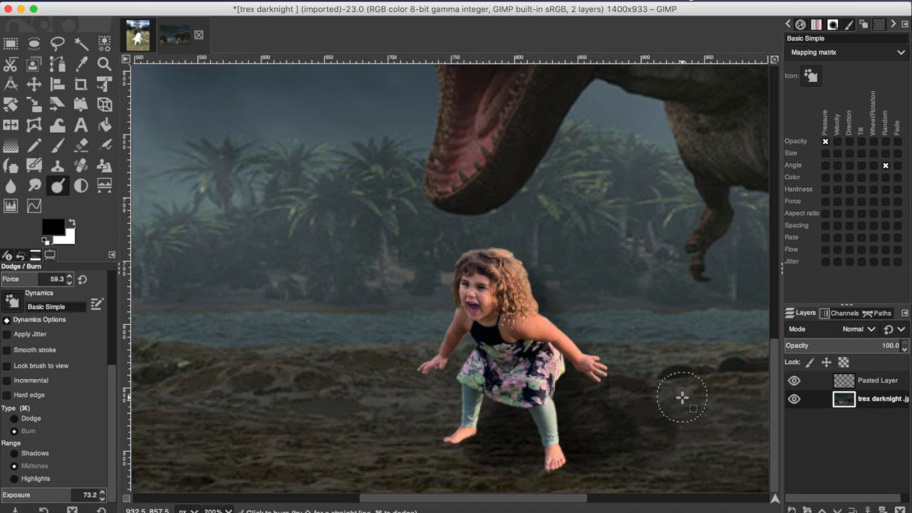
key(1)
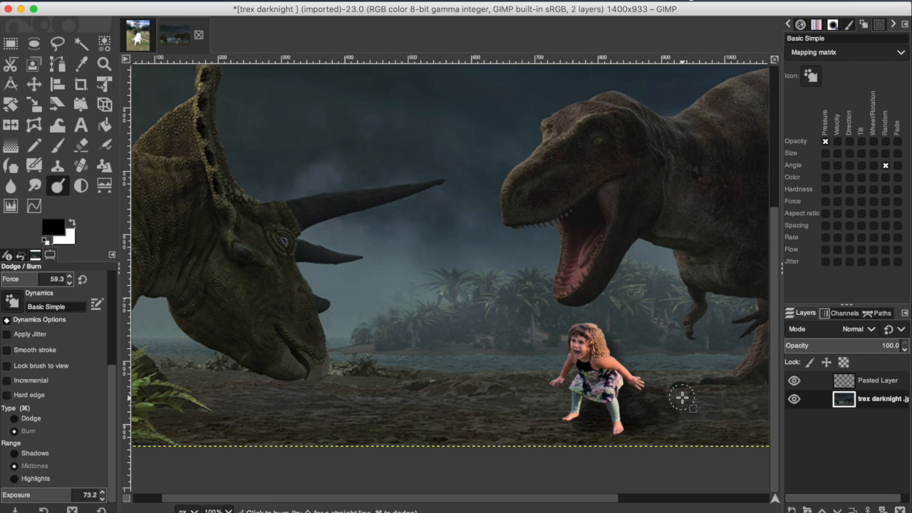
Set the burn brush size to 94 and darken the ground beneath the T-rex.
scroll(682, 397, right, 5)
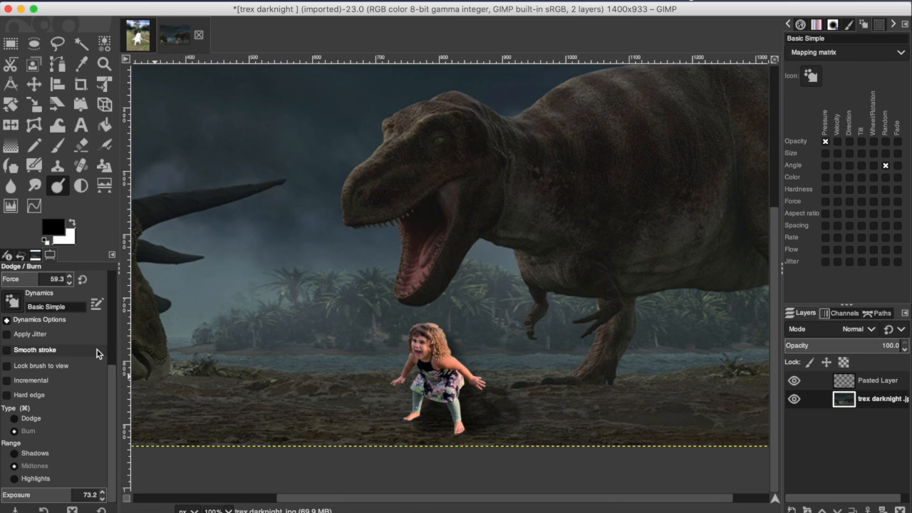
scroll(80, 330, up, 2)
scroll(80, 329, up, 4)
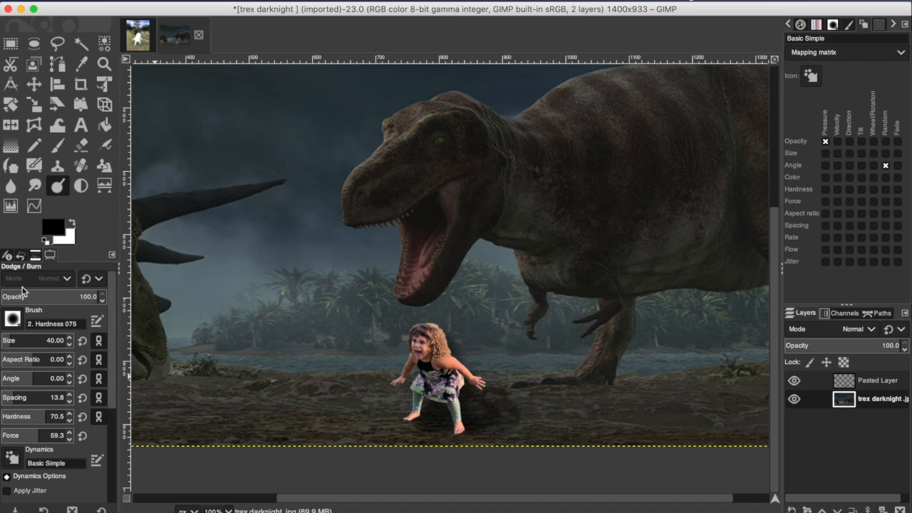
click(17, 336)
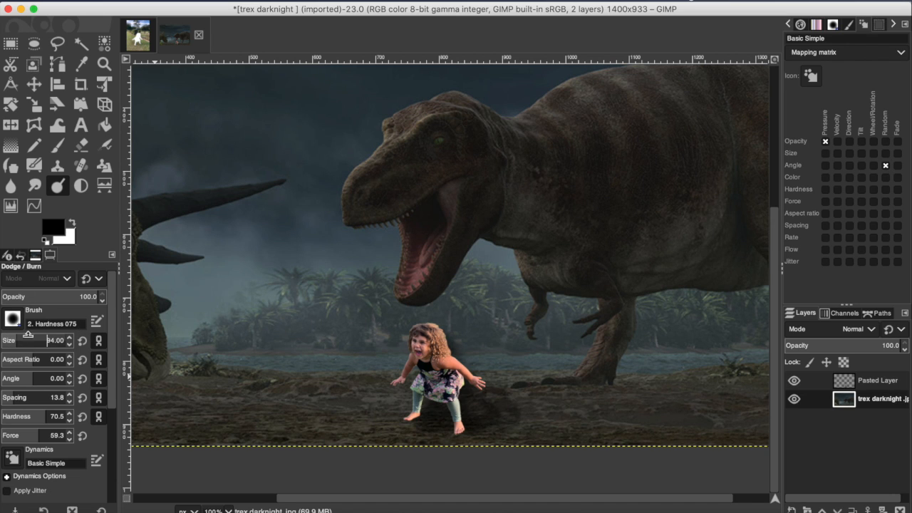
scroll(678, 401, right, 1)
mouse_move(677, 401)
mouse_down()
mouse_move(643, 400)
mouse_move(662, 383)
mouse_move(546, 430)
mouse_move(530, 420)
mouse_move(632, 388)
mouse_move(689, 384)
mouse_move(636, 390)
mouse_move(509, 437)
mouse_move(491, 435)
mouse_move(510, 423)
mouse_move(495, 422)
mouse_move(669, 391)
mouse_move(591, 417)
mouse_move(472, 411)
mouse_move(667, 387)
mouse_move(510, 425)
mouse_move(690, 387)
mouse_move(535, 421)
mouse_up()
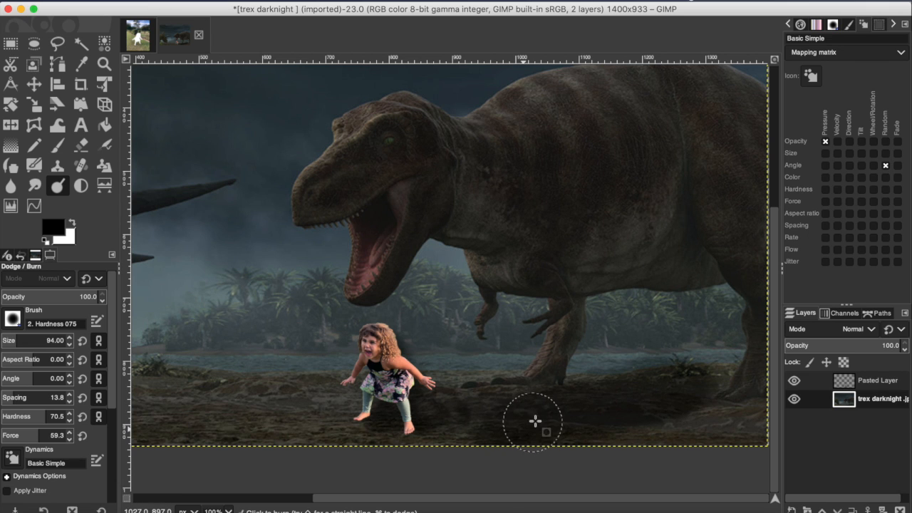
Burn more of the ground between the girl and the T-rex so the two shadows join.
key(minus)
mouse_move(616, 406)
mouse_down()
mouse_move(569, 439)
mouse_move(573, 452)
mouse_move(532, 460)
mouse_up()
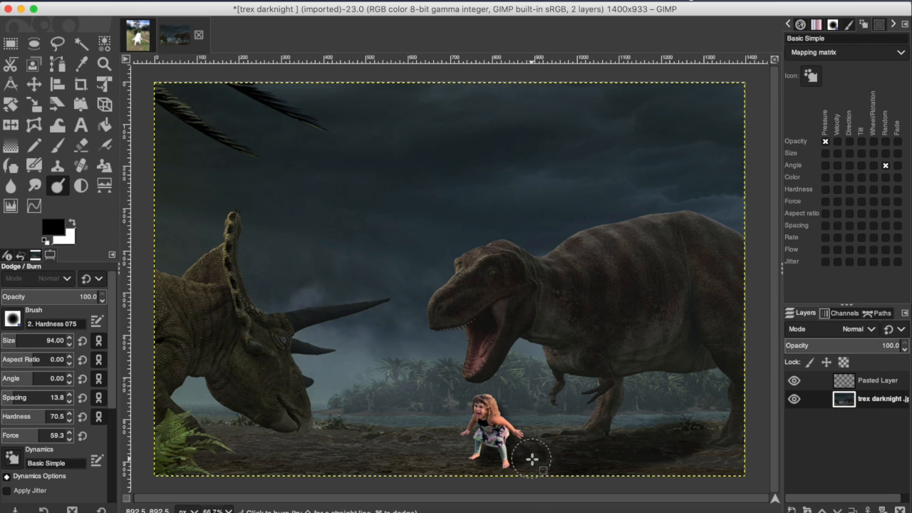
key(plus)
key(plus)
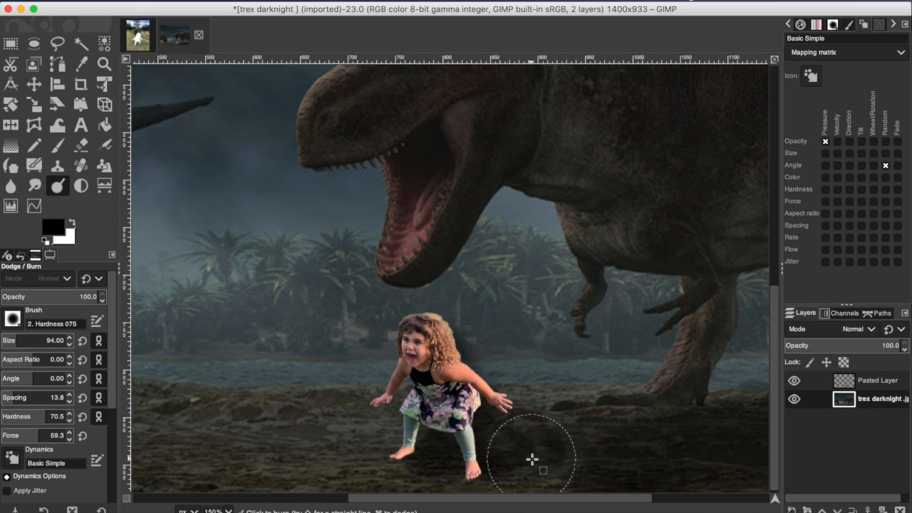
drag(512, 448, 525, 440)
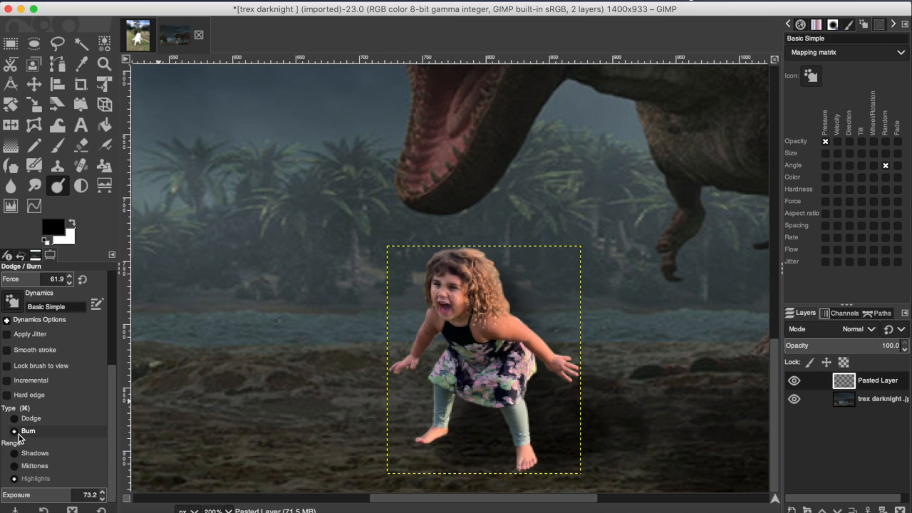
Burn the highlights on the girl's hair, skin, dress and legs on the Pasted Layer to match the dark scene.
mouse_move(491, 325)
mouse_down()
mouse_move(565, 365)
mouse_move(512, 331)
mouse_move(487, 327)
mouse_move(479, 285)
mouse_move(495, 269)
mouse_move(501, 283)
mouse_move(461, 270)
mouse_move(466, 260)
mouse_move(493, 261)
mouse_move(493, 336)
mouse_move(518, 375)
mouse_move(526, 354)
mouse_move(522, 419)
mouse_move(531, 367)
mouse_move(555, 359)
mouse_move(493, 319)
mouse_move(449, 361)
mouse_move(423, 426)
mouse_move(436, 428)
mouse_move(448, 398)
mouse_move(473, 387)
mouse_move(452, 335)
mouse_move(436, 322)
mouse_move(404, 368)
mouse_move(436, 326)
mouse_move(432, 263)
mouse_move(461, 307)
mouse_move(468, 292)
mouse_move(466, 325)
mouse_move(419, 439)
mouse_move(444, 392)
mouse_move(523, 463)
mouse_move(520, 399)
mouse_move(563, 370)
mouse_move(438, 446)
mouse_move(514, 447)
mouse_move(508, 420)
mouse_move(478, 395)
mouse_move(552, 345)
mouse_move(499, 337)
mouse_move(548, 366)
mouse_up()
key(ctrl+shift+j)
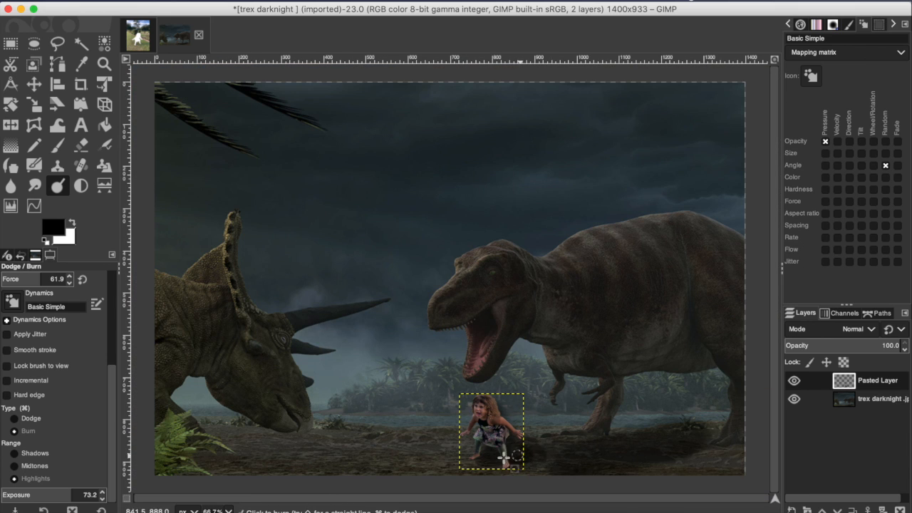
key(plus)
key(plus)
key(plus)
scroll(611, 478, right, 2)
scroll(620, 480, left, 1)
mouse_move(501, 354)
mouse_down()
mouse_move(445, 308)
mouse_move(489, 332)
mouse_move(515, 329)
mouse_move(435, 326)
mouse_move(455, 322)
mouse_move(440, 316)
mouse_move(424, 400)
mouse_move(420, 383)
mouse_move(370, 394)
mouse_move(400, 338)
mouse_move(382, 327)
mouse_move(428, 334)
mouse_move(418, 330)
mouse_move(429, 359)
mouse_move(389, 289)
mouse_move(428, 275)
mouse_move(422, 249)
mouse_move(394, 234)
mouse_move(412, 246)
mouse_move(374, 296)
mouse_move(365, 365)
mouse_move(342, 339)
mouse_move(378, 307)
mouse_up()
click(135, 1)
click(138, 9)
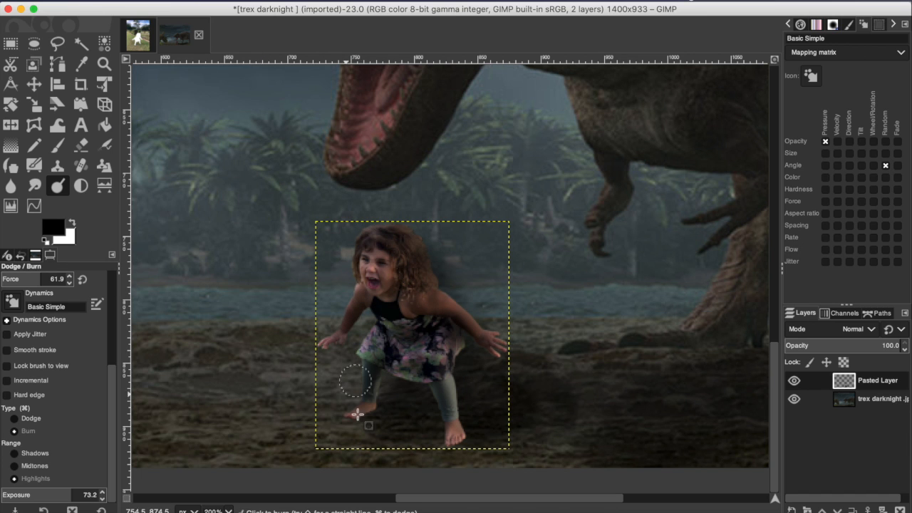
key(1)
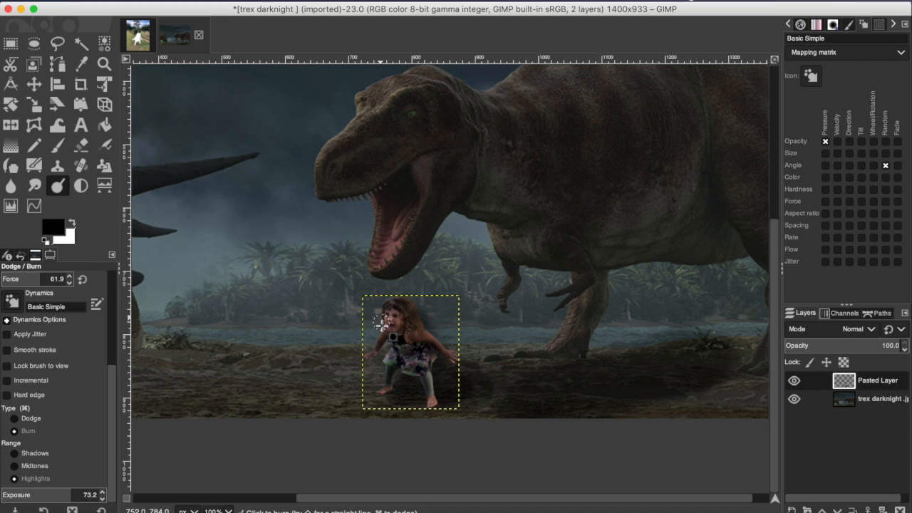
Set the burn brush size to 49 and darken the girl further on the Pasted Layer.
scroll(49, 325, up, 6)
click(10, 339)
click(11, 336)
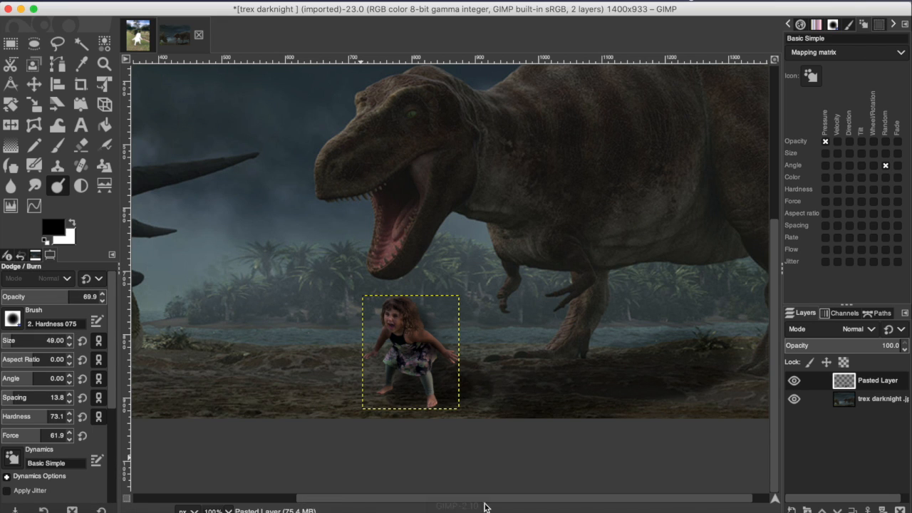
key(minus)
key(plus)
key(plus)
scroll(397, 437, down, 4)
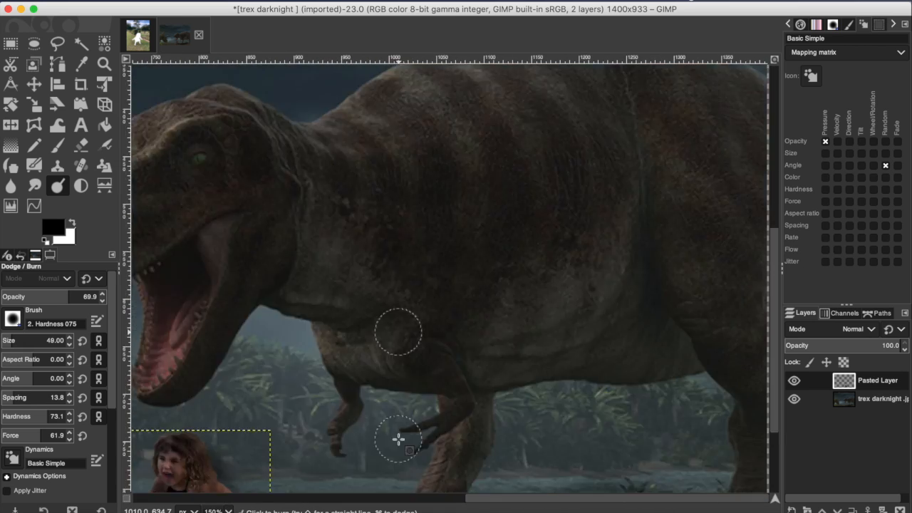
scroll(396, 438, left, 5)
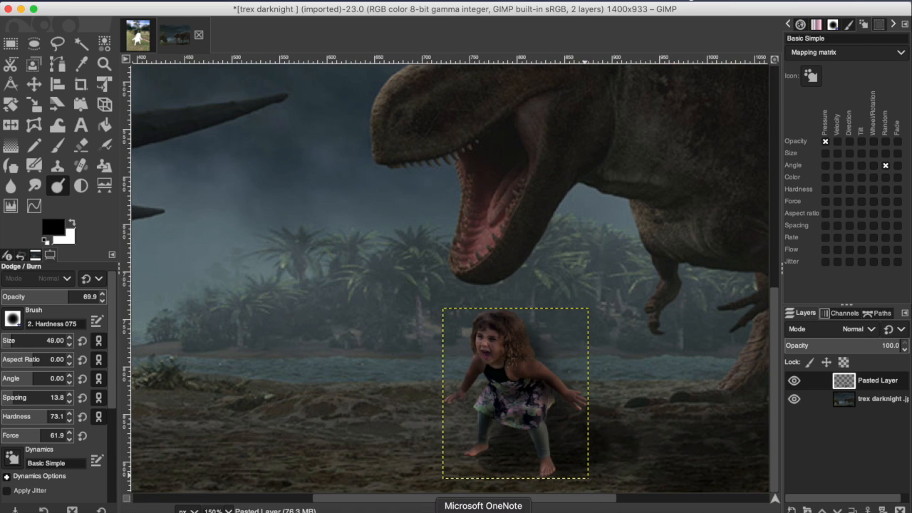
key(minus)
key(minus)
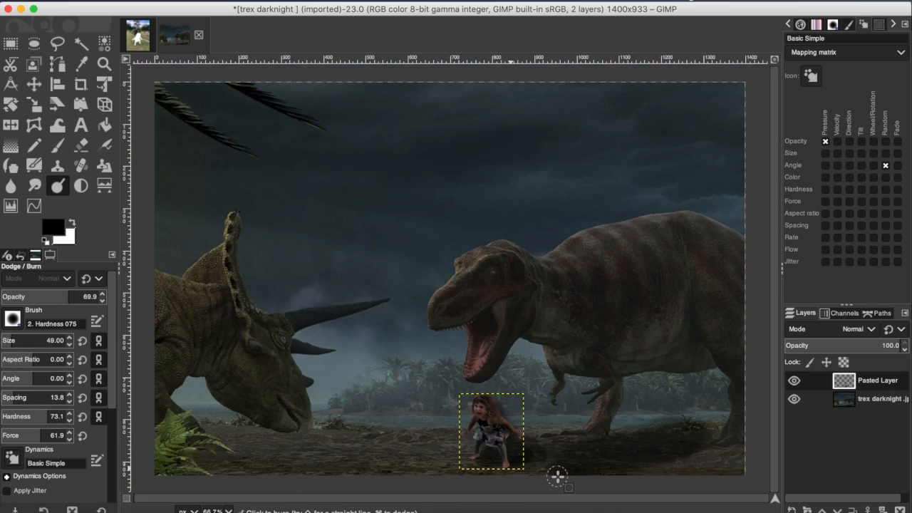
key(m)
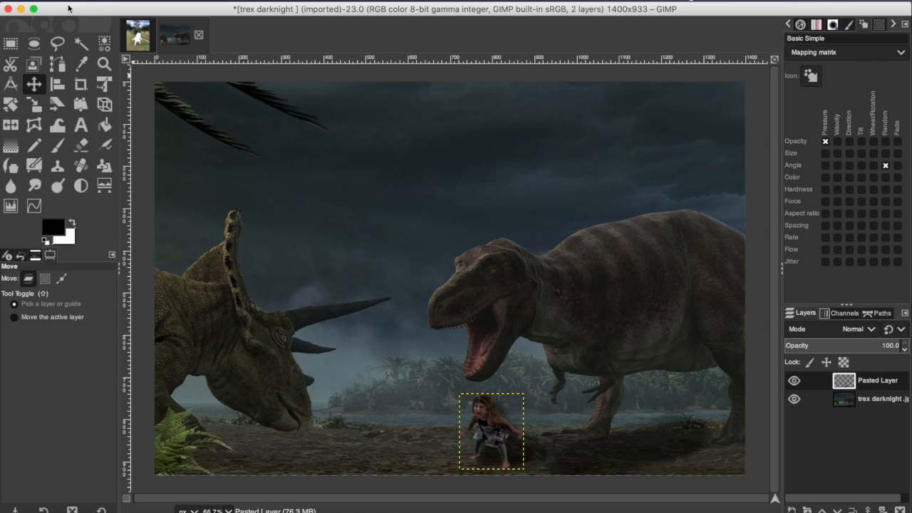
Prepare an export named with the girl's first name plus "walking with dinasaurs.jpg", saved in the University folder's TPP102 ICT subfolder.
click(101, 2)
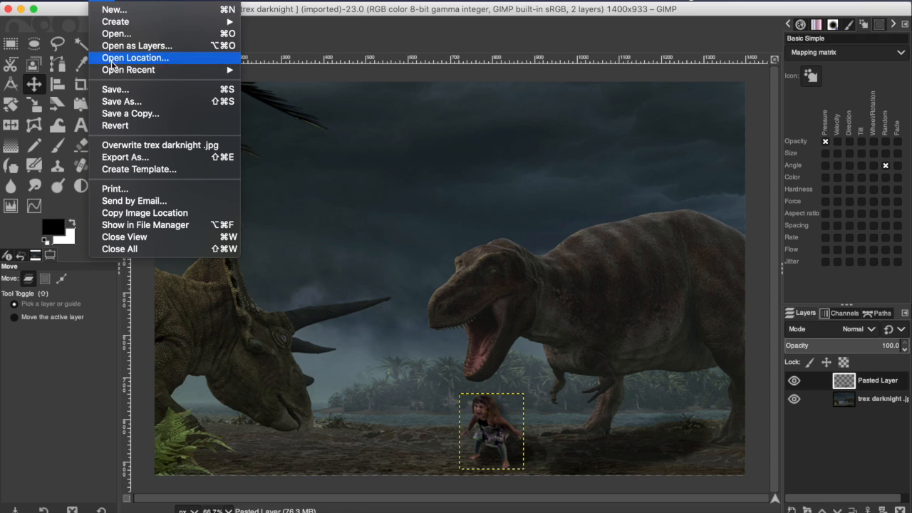
click(115, 157)
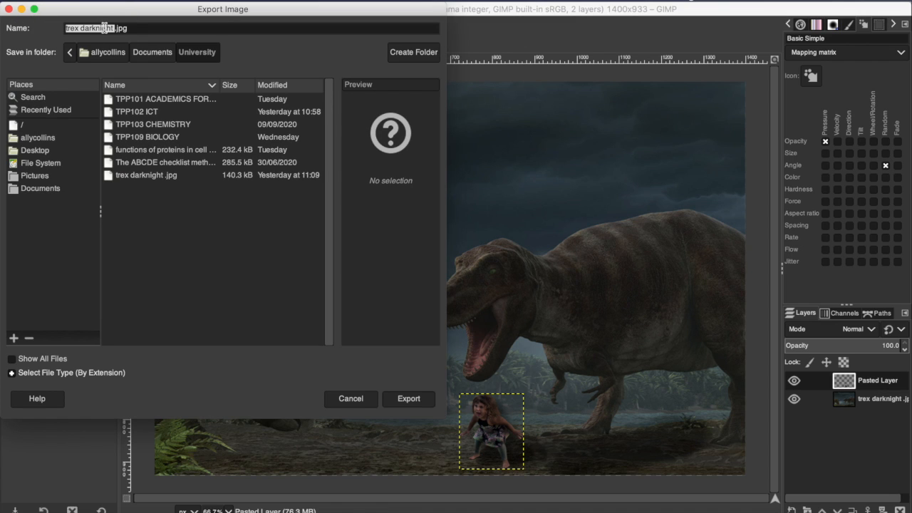
text(Marlee walking with)
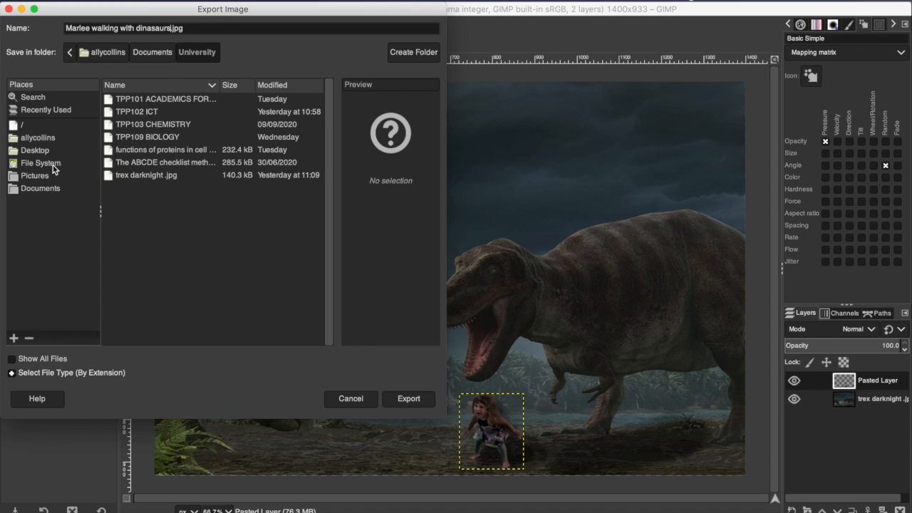
click(136, 113)
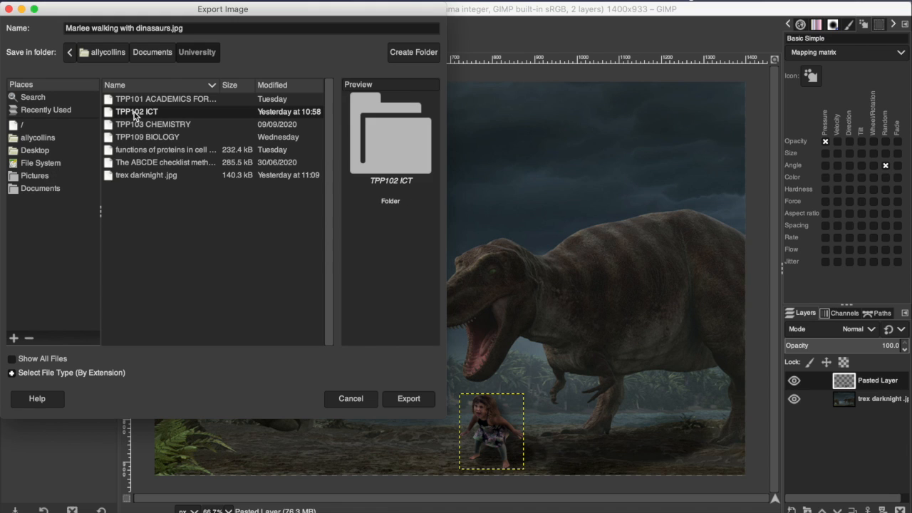
click(407, 398)
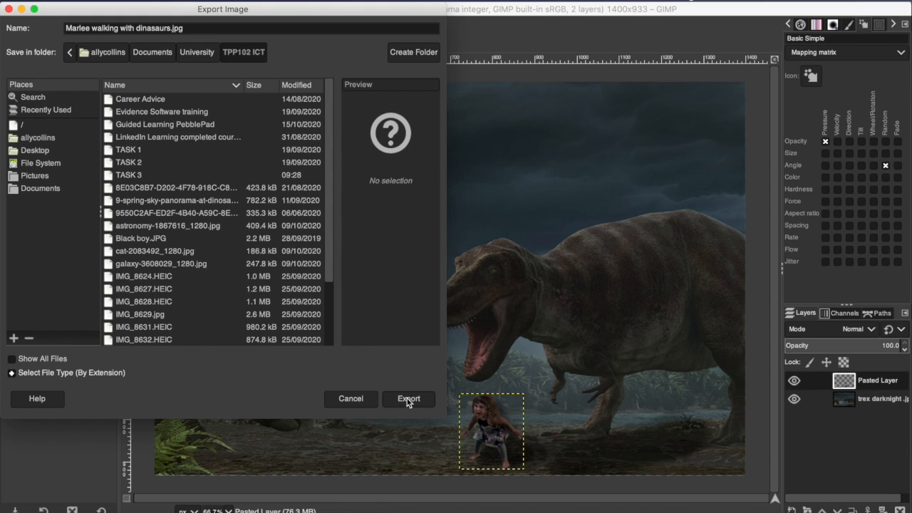
Export the composite as a JPEG at quality 90, keeping the other default options.
scroll(170, 149, down, 2)
scroll(170, 150, up, 2)
click(420, 400)
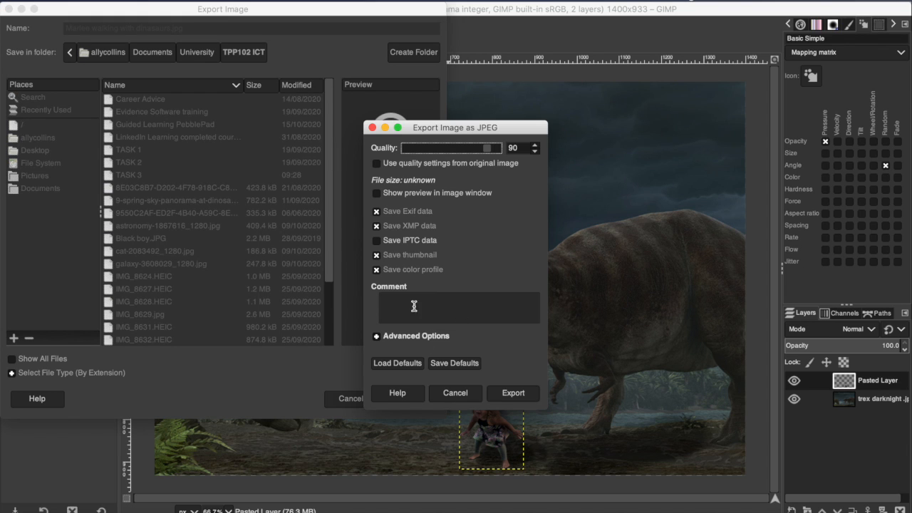
click(523, 399)
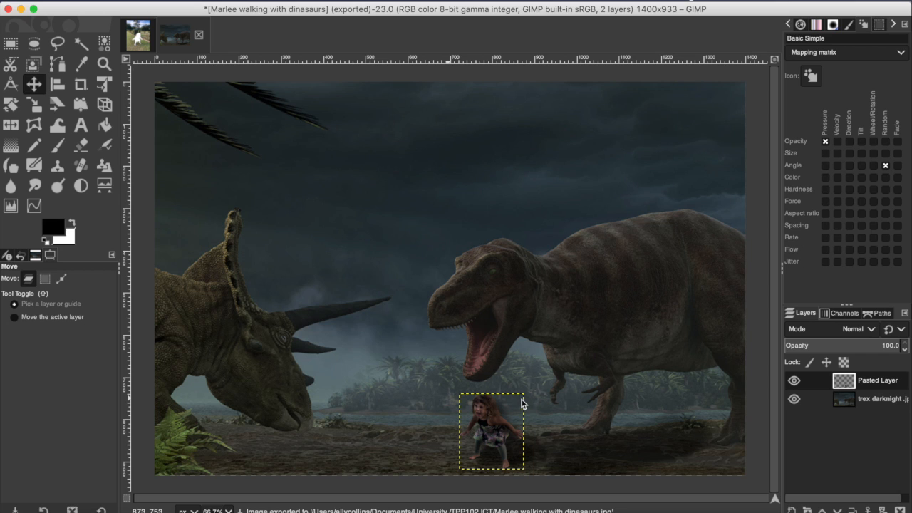
Switch to Finder, open the exported JPEG from Documents > University > TPP102 ICT and view it full screen.
click(35, 510)
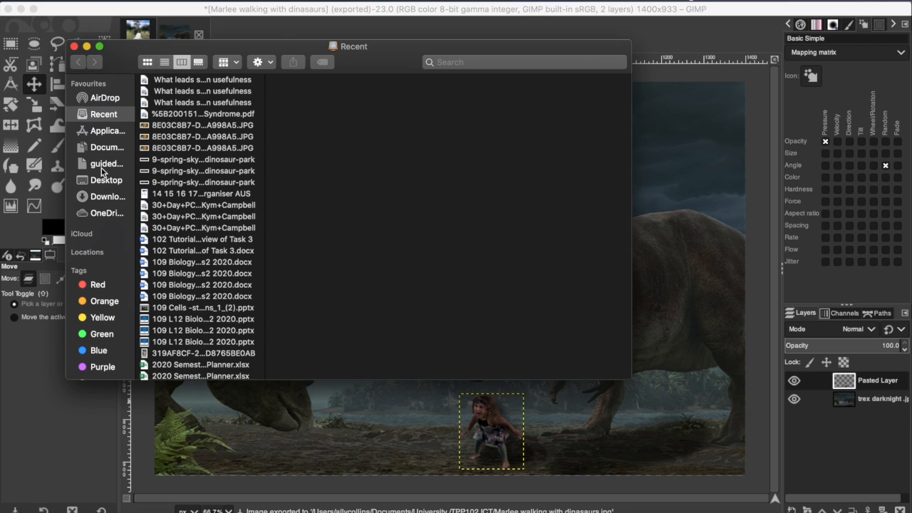
click(106, 147)
click(170, 103)
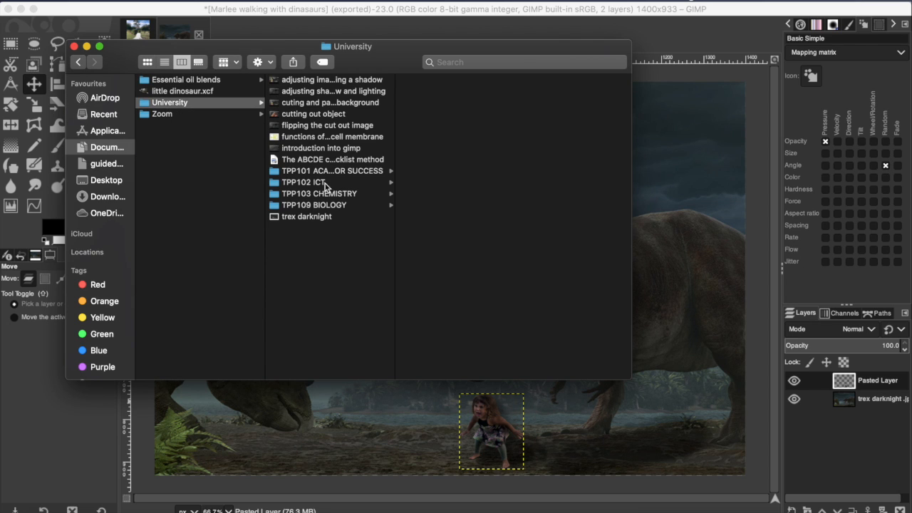
click(319, 183)
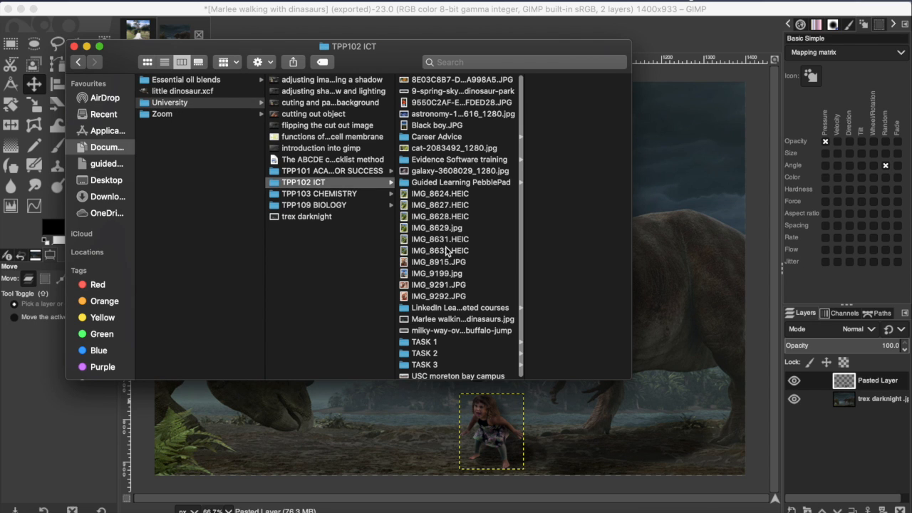
scroll(446, 251, down, 1)
double_click(434, 320)
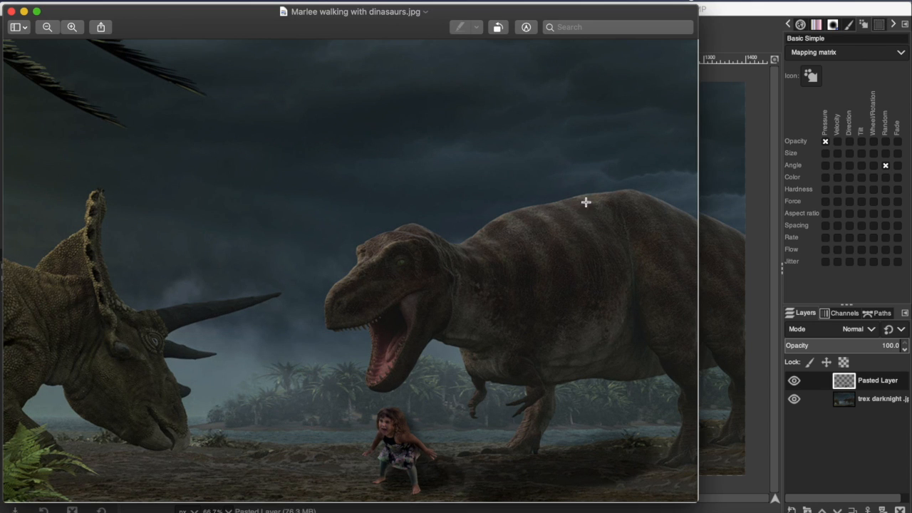
click(37, 12)
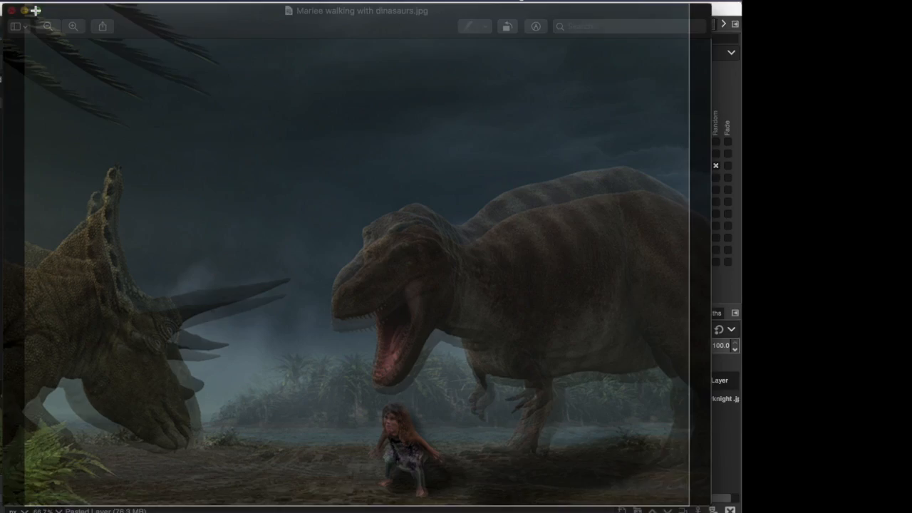